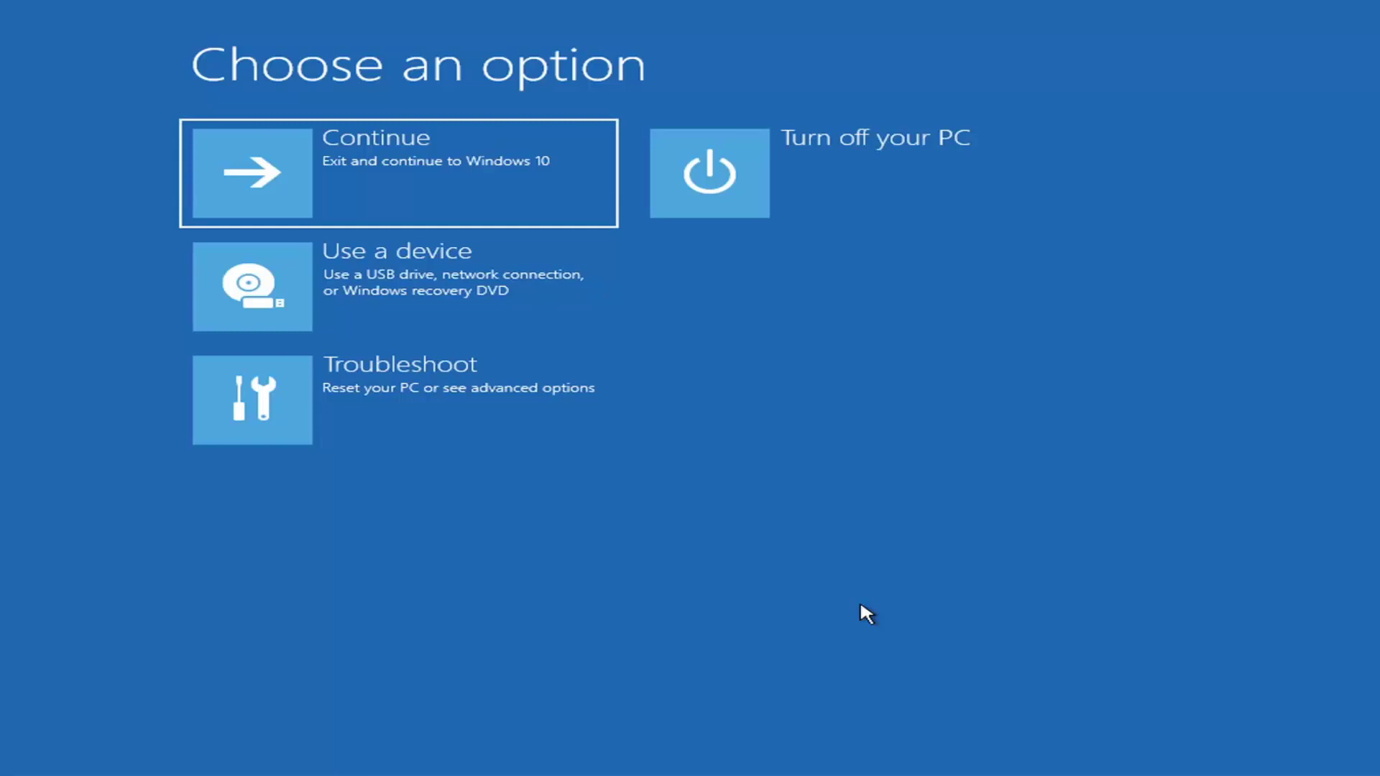
- Run Startup Repair from the advanced troubleshooting options
click(388, 160)
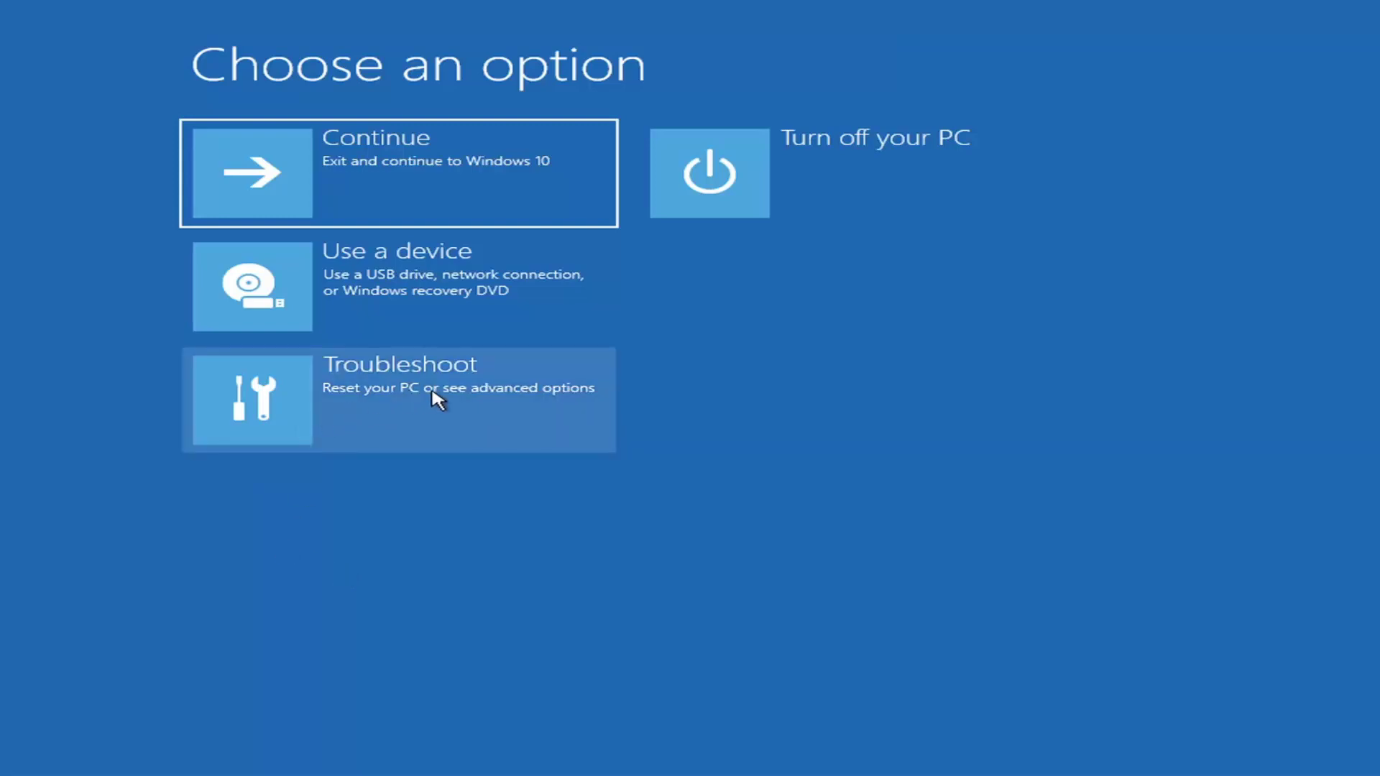
click(511, 399)
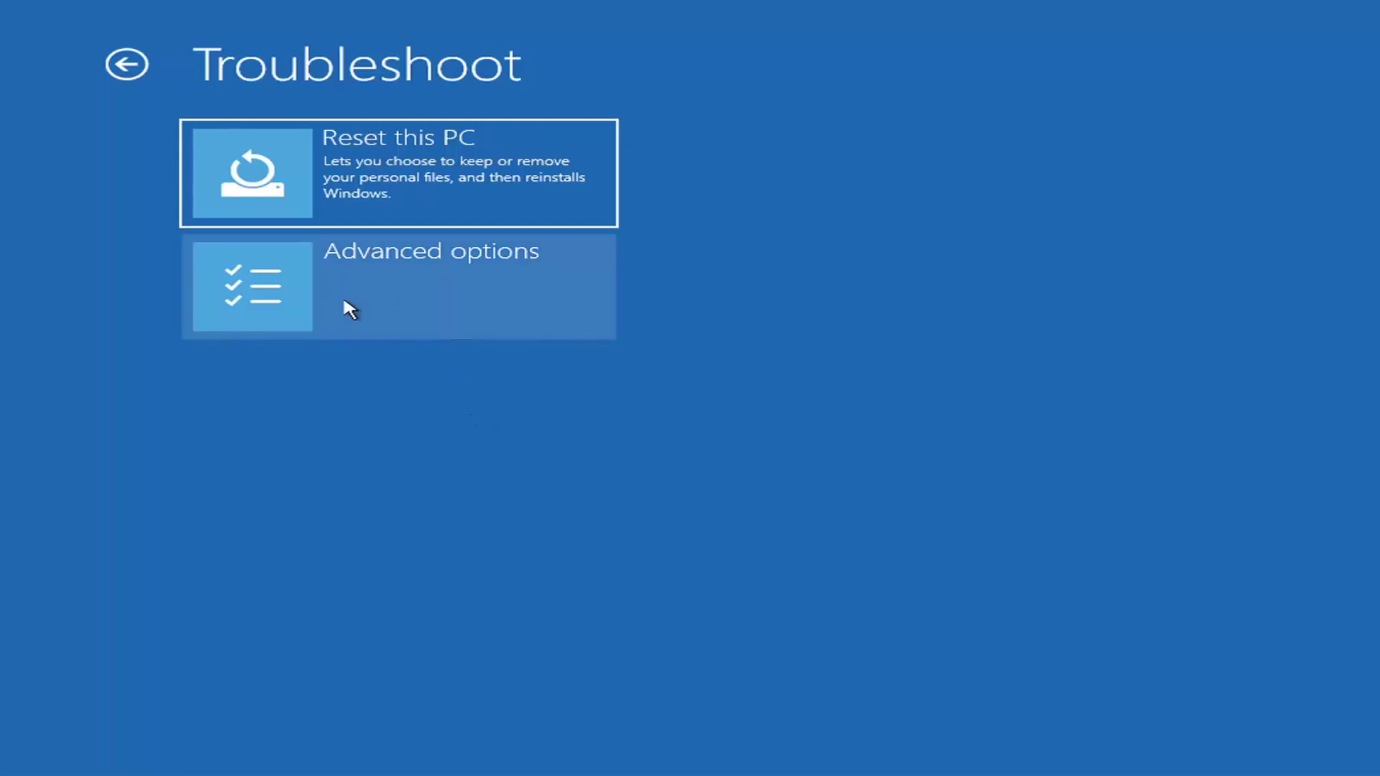
click(427, 285)
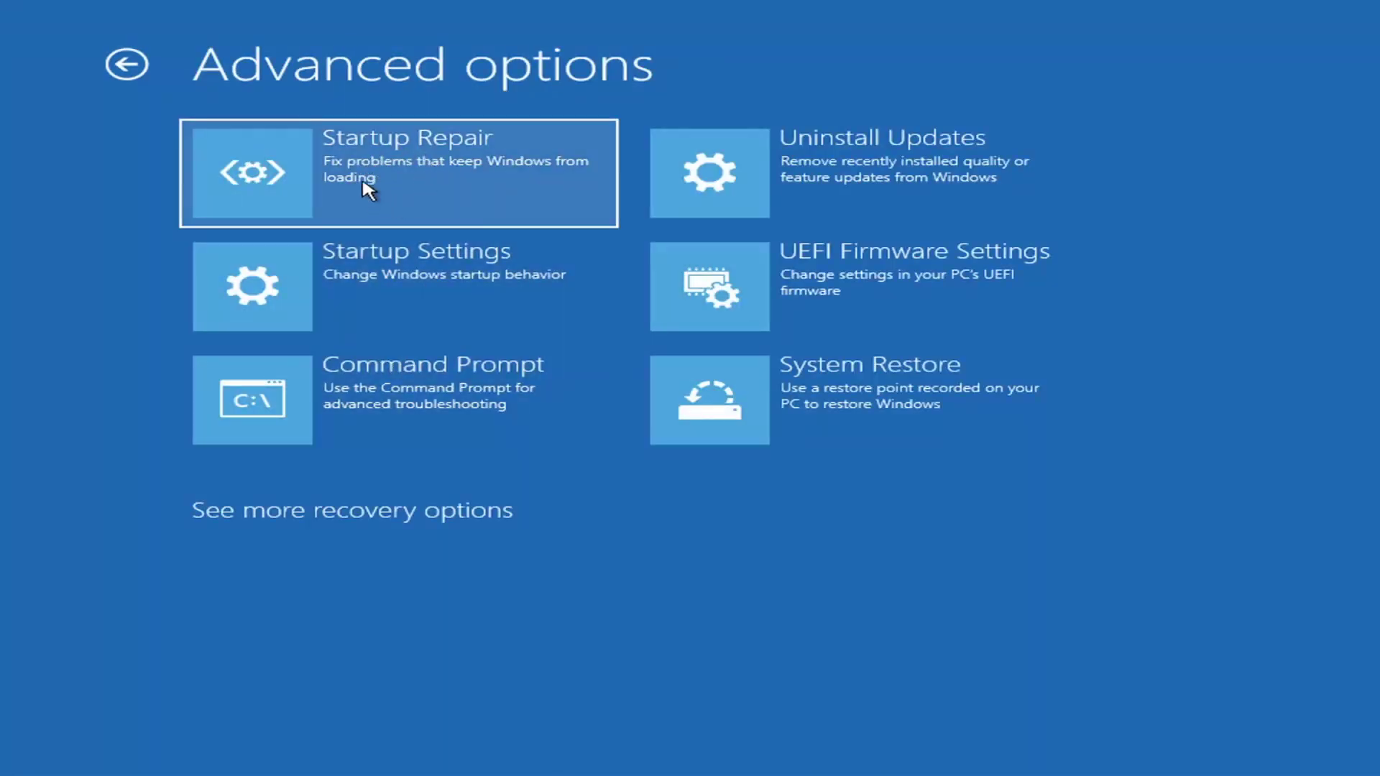
click(360, 194)
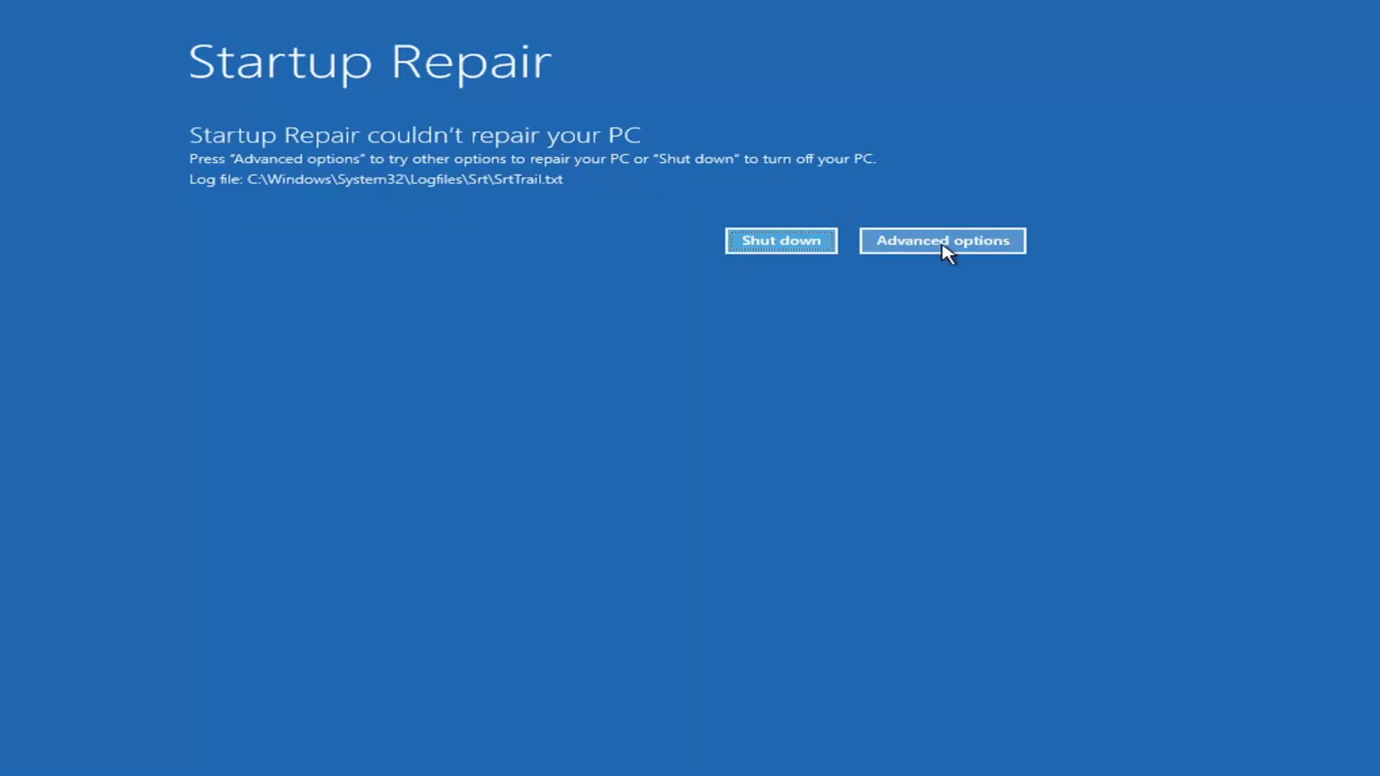
- Return to the advanced troubleshooting options and review what Startup Settings and Uninstall Updates offer
click(968, 241)
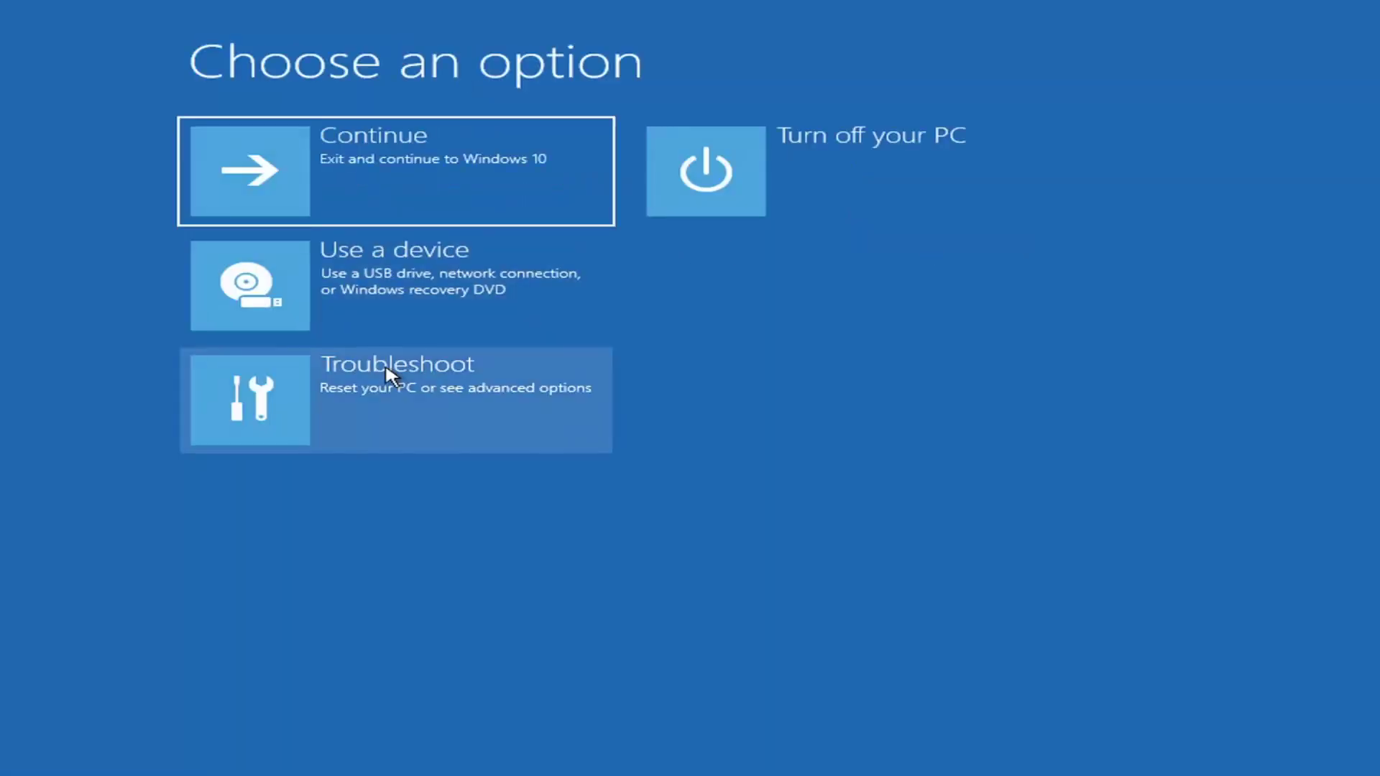
click(348, 415)
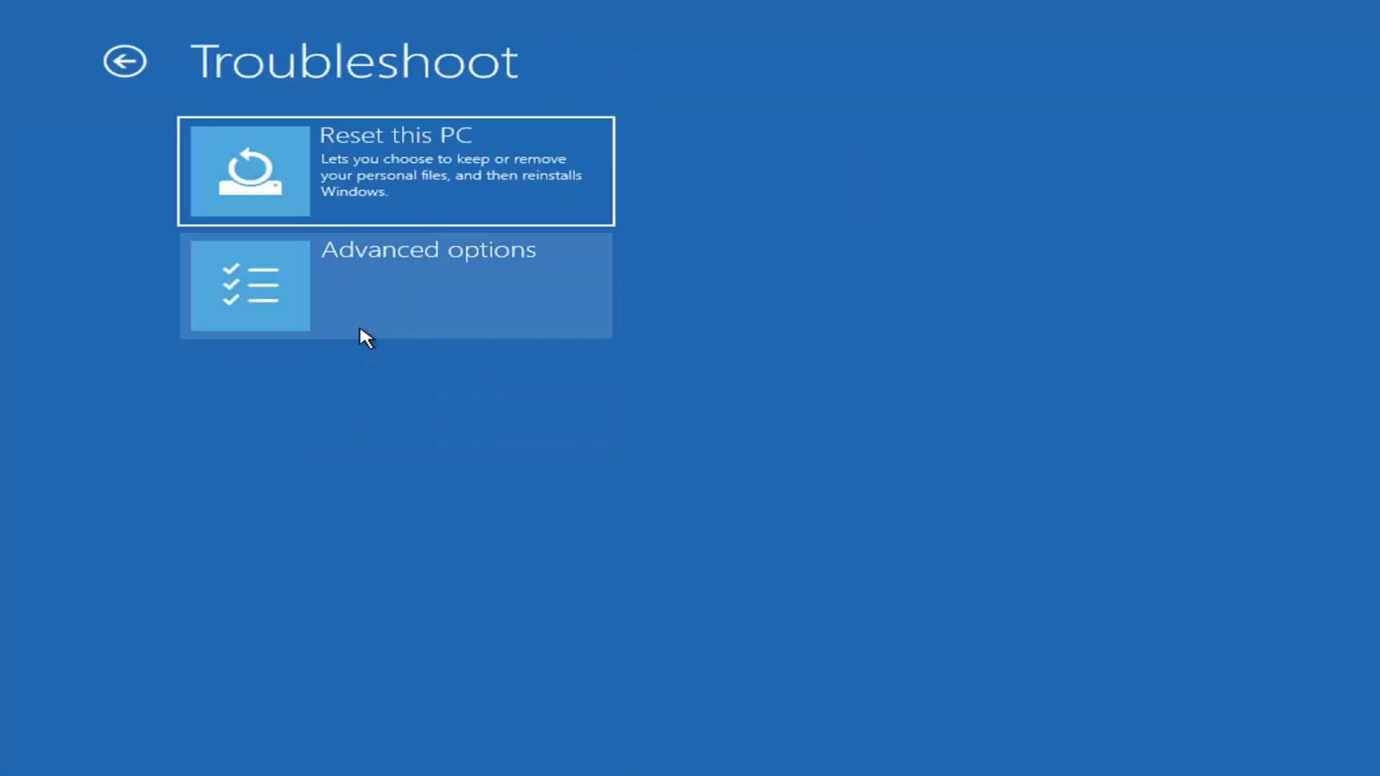
click(356, 295)
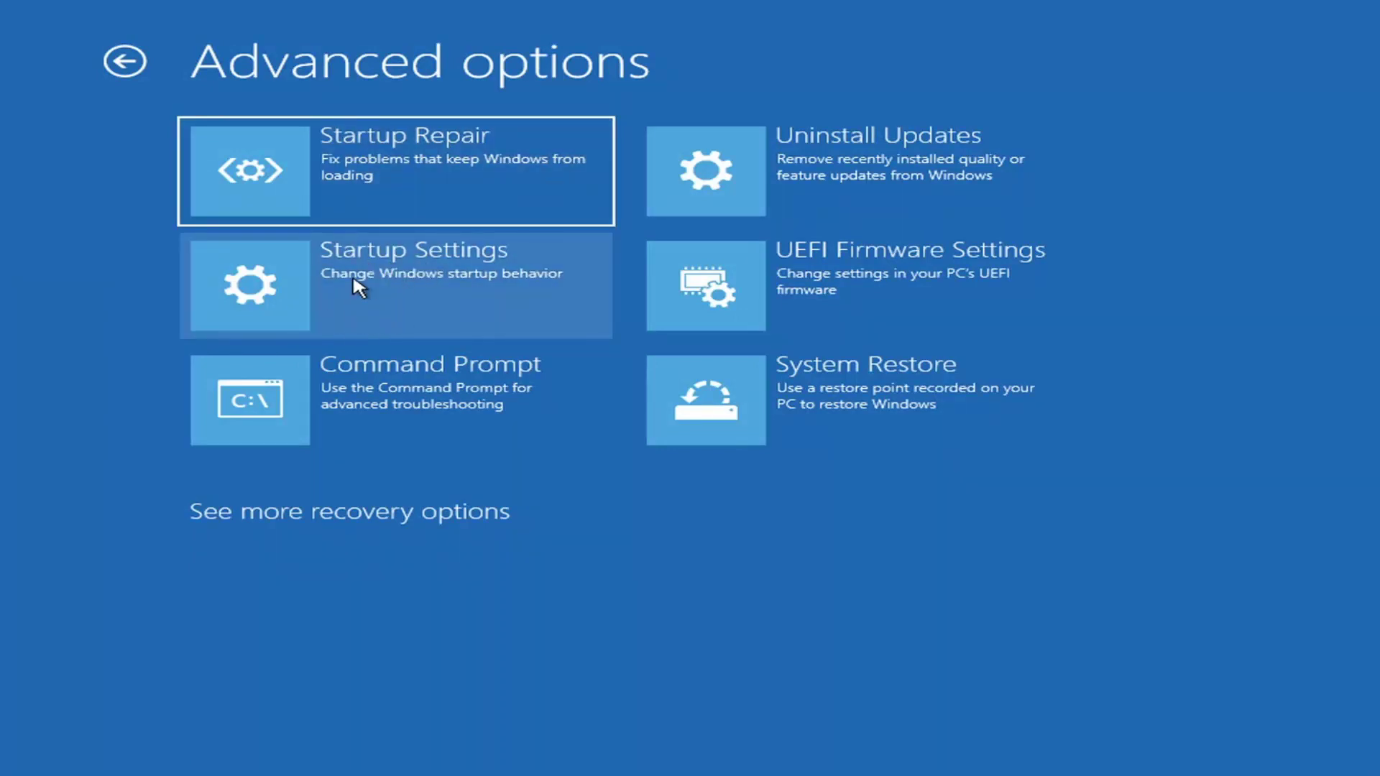
click(354, 282)
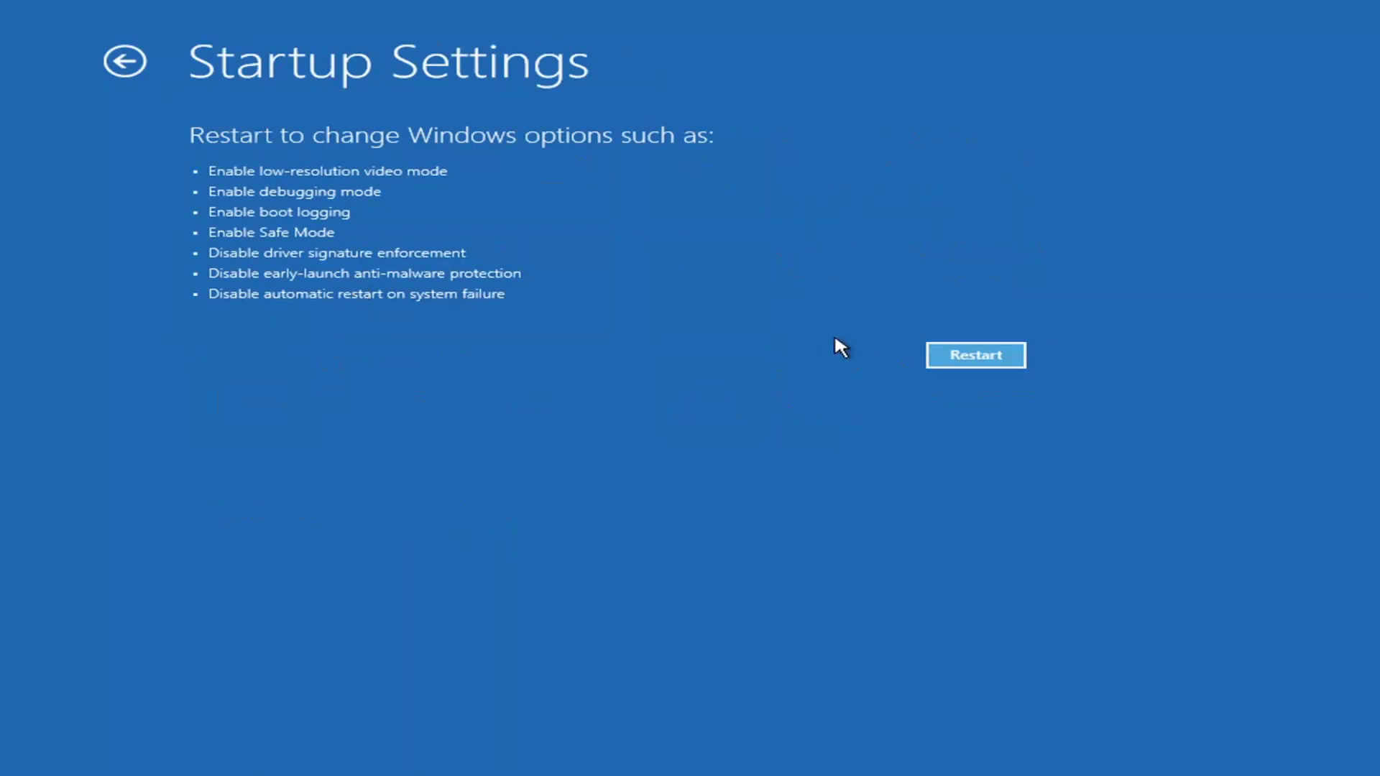
click(983, 358)
click(124, 61)
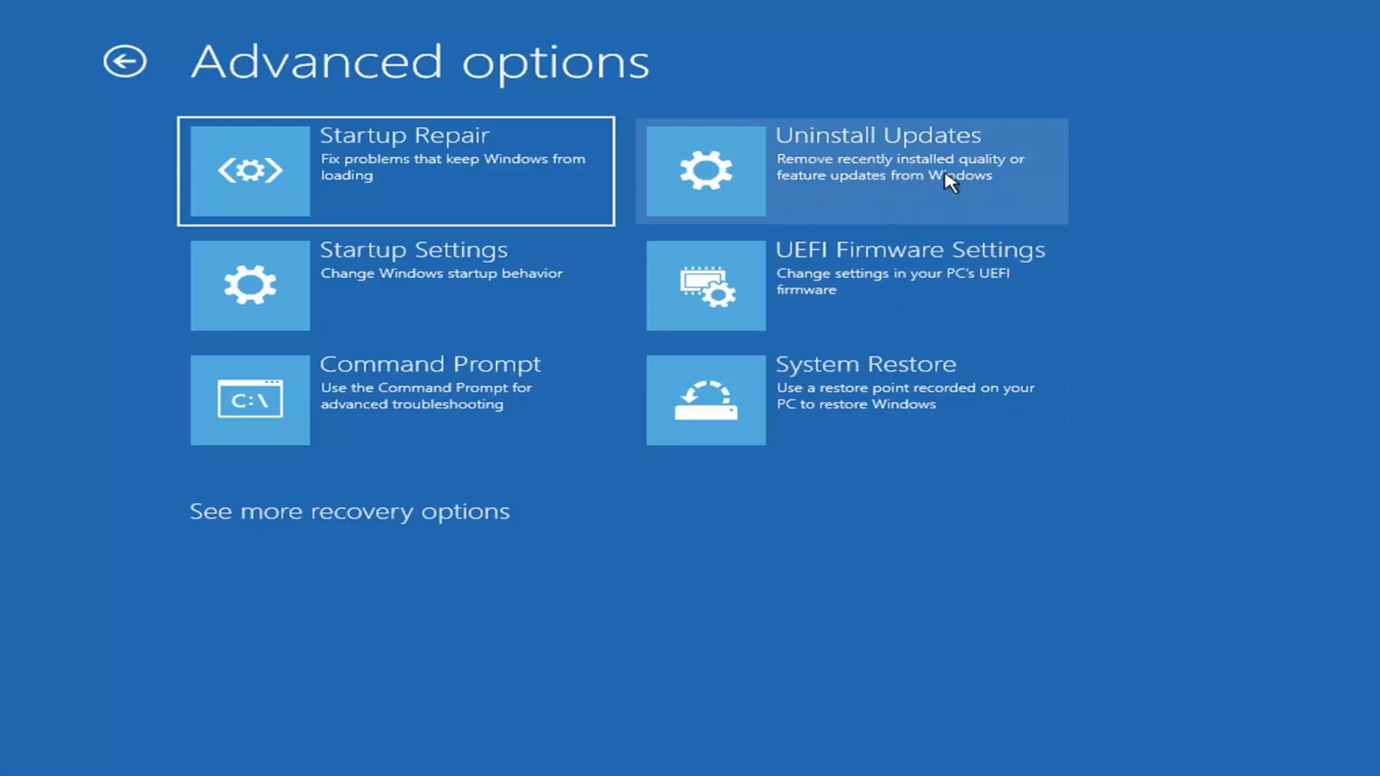
click(808, 176)
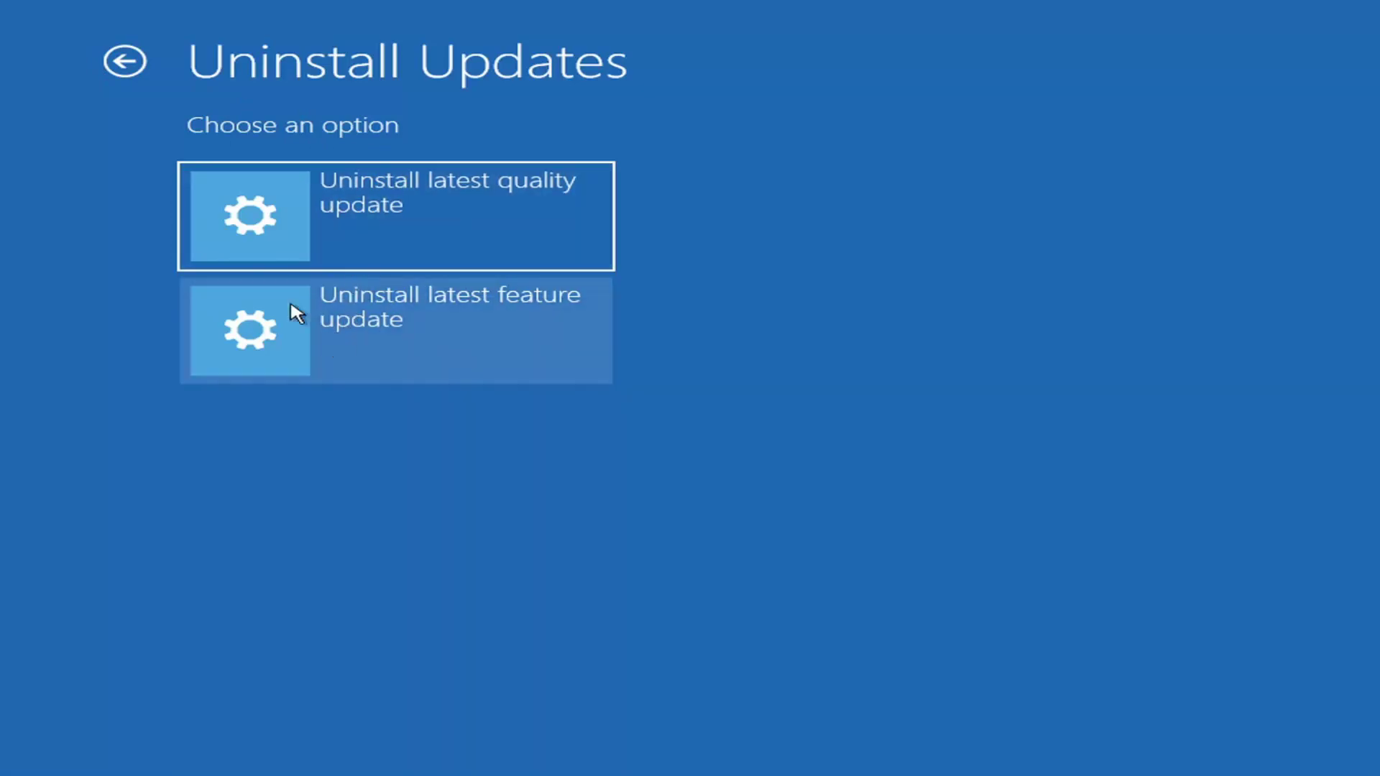
click(125, 63)
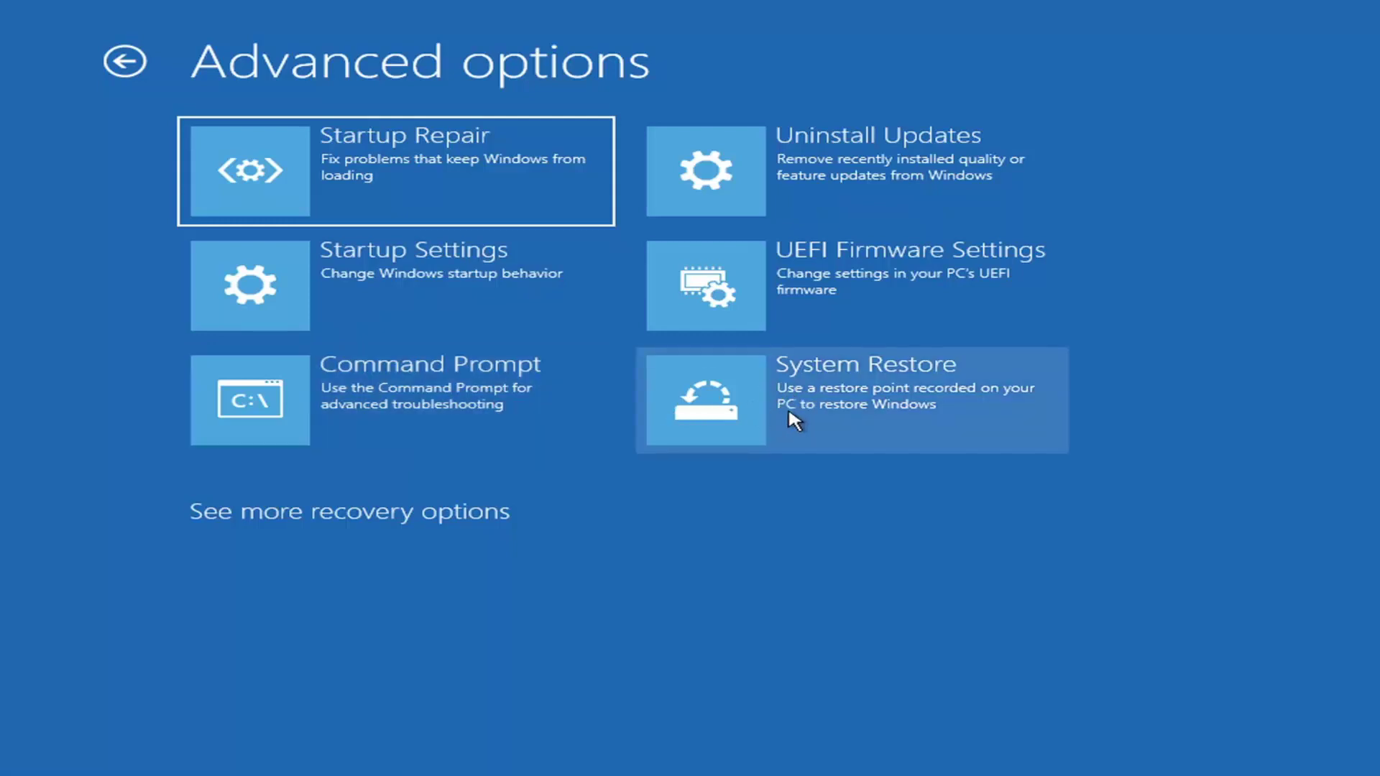
- Restore the PC with System Restore to the 7/9/2021 12:37:05 PM "Before Updates" point, restart it, and dismiss the completion message
click(860, 416)
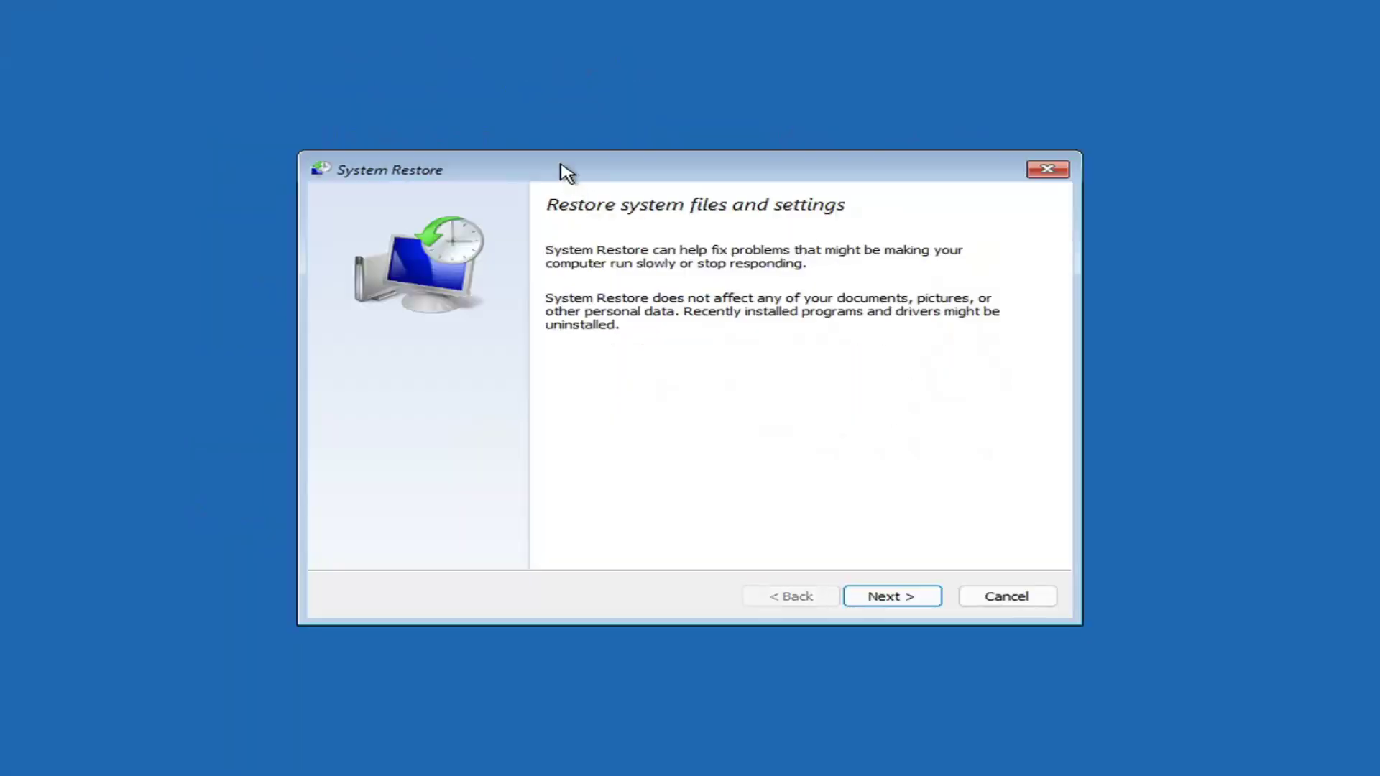
click(879, 595)
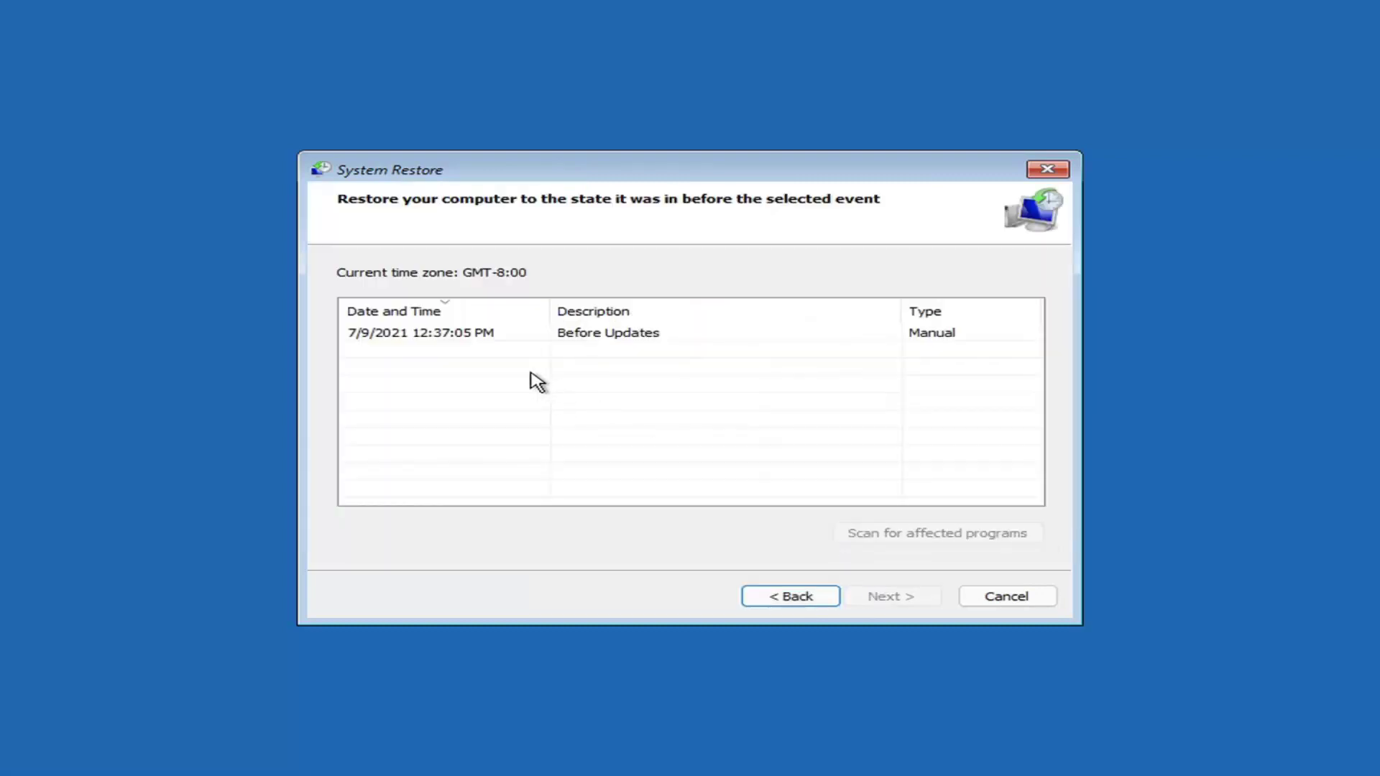
click(424, 335)
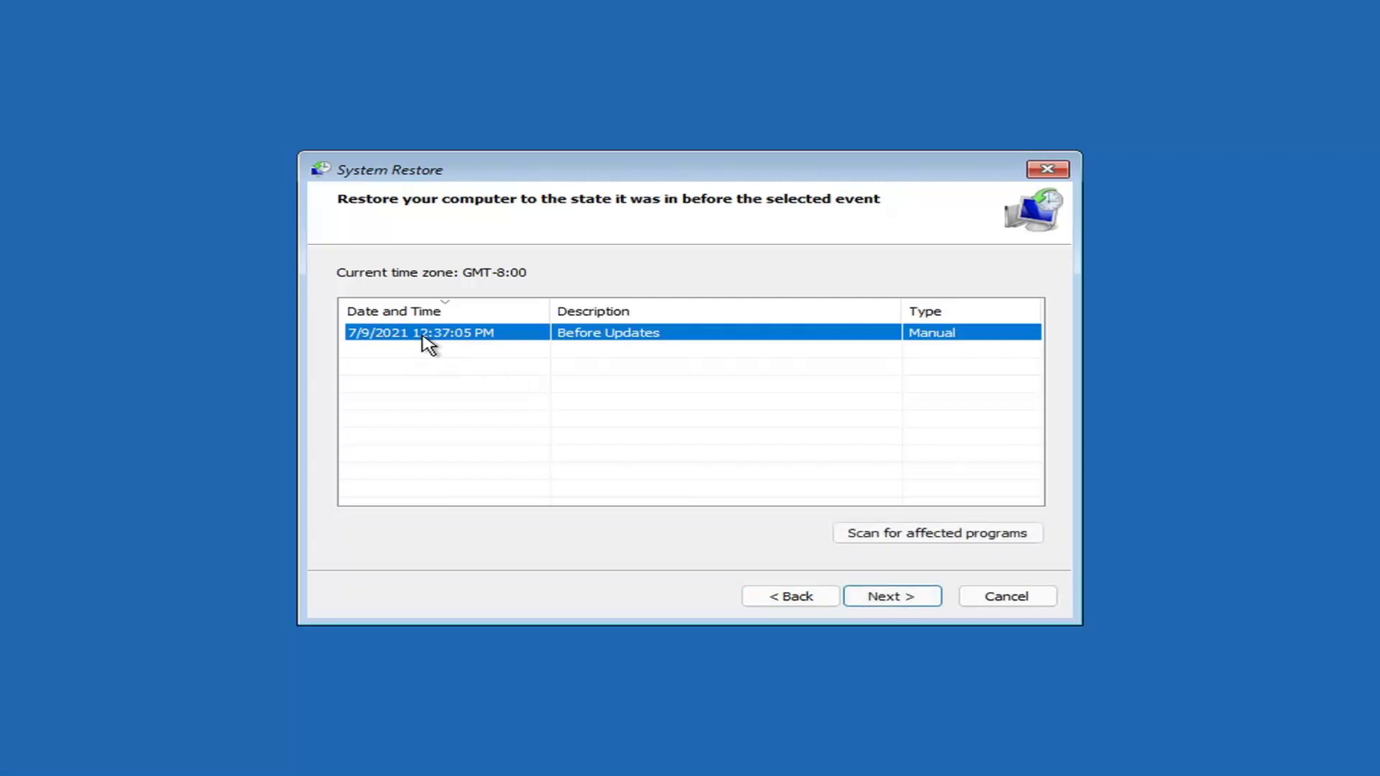
click(906, 599)
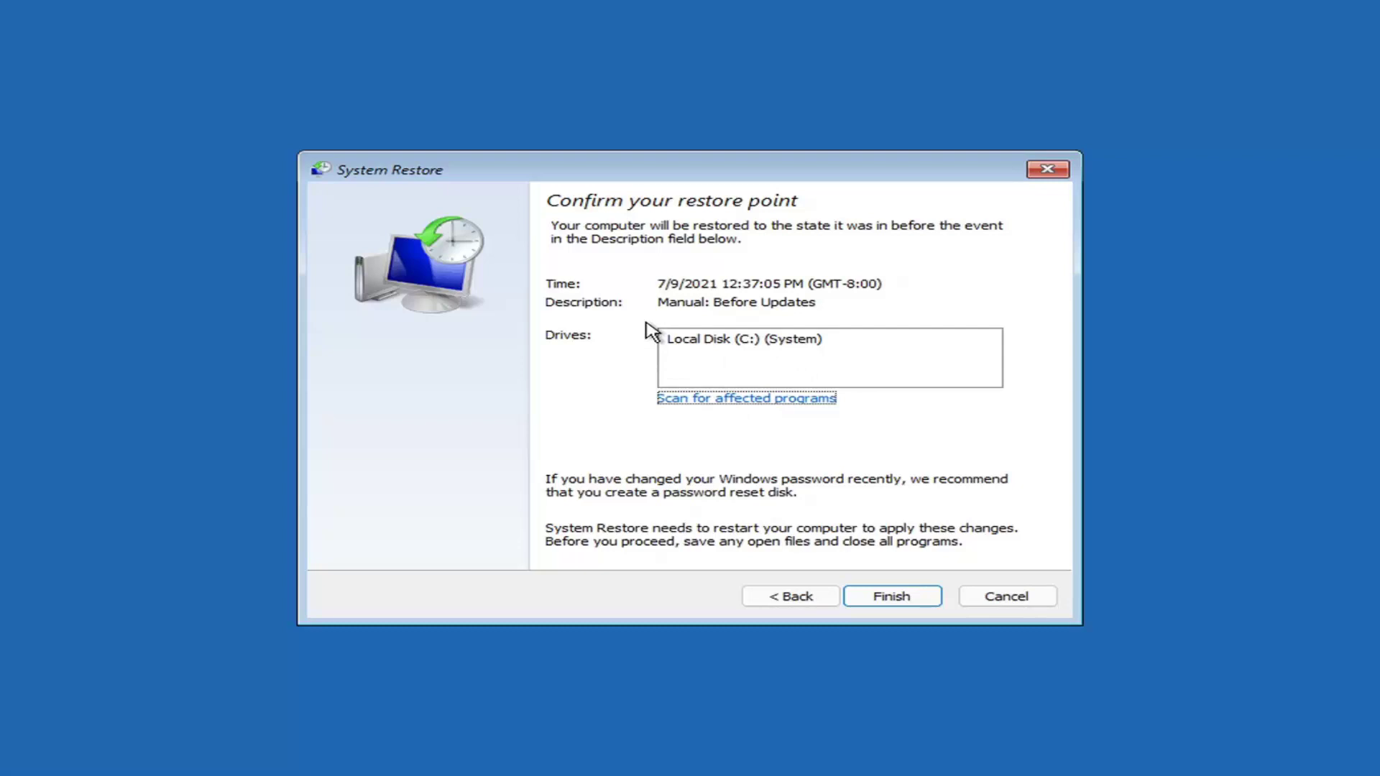
click(892, 604)
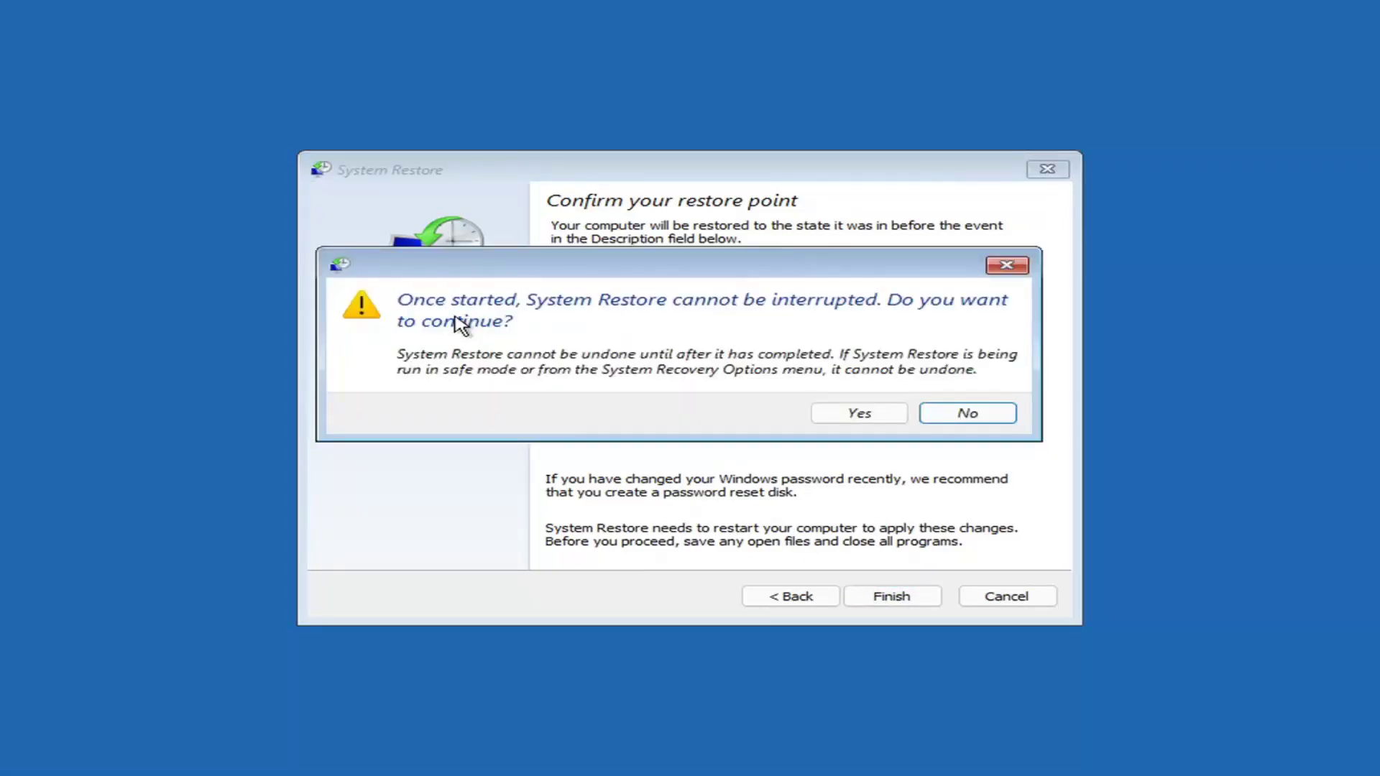
click(856, 416)
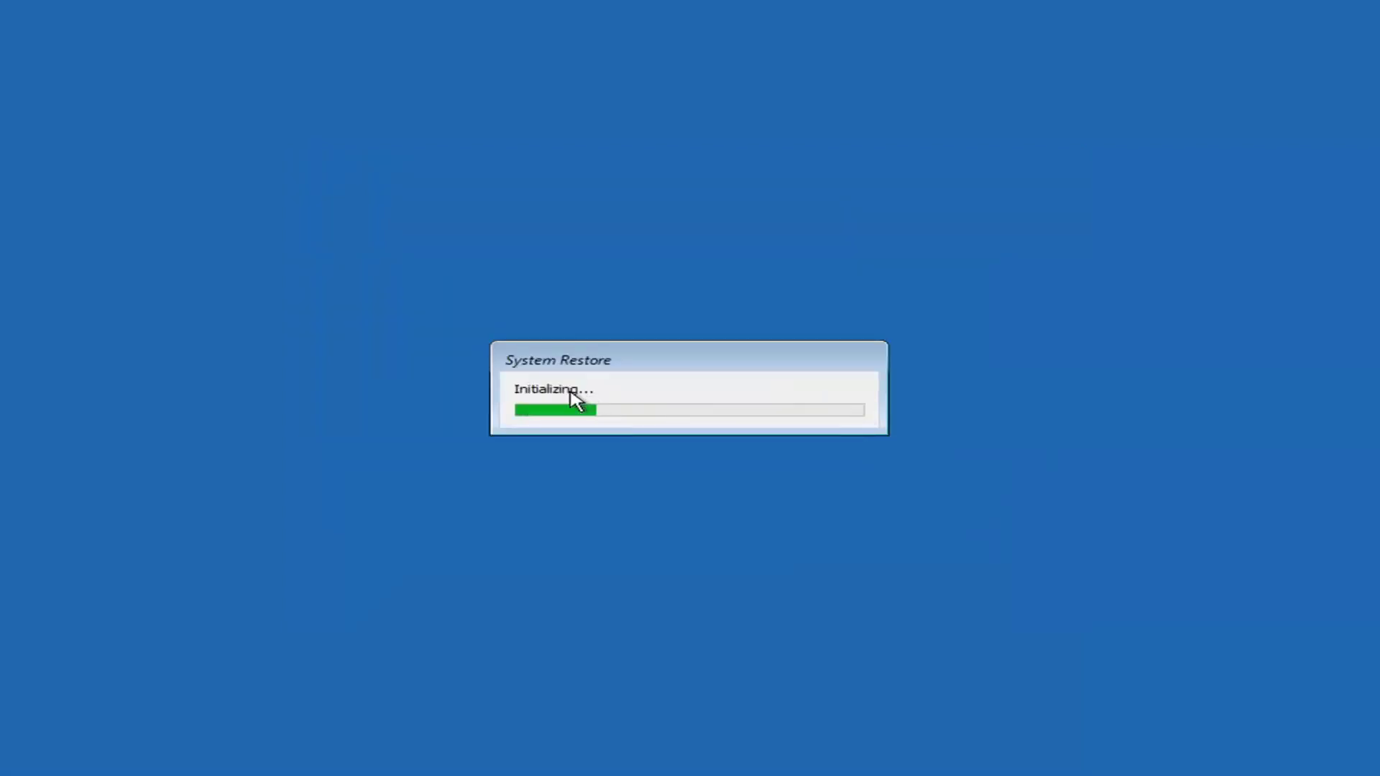
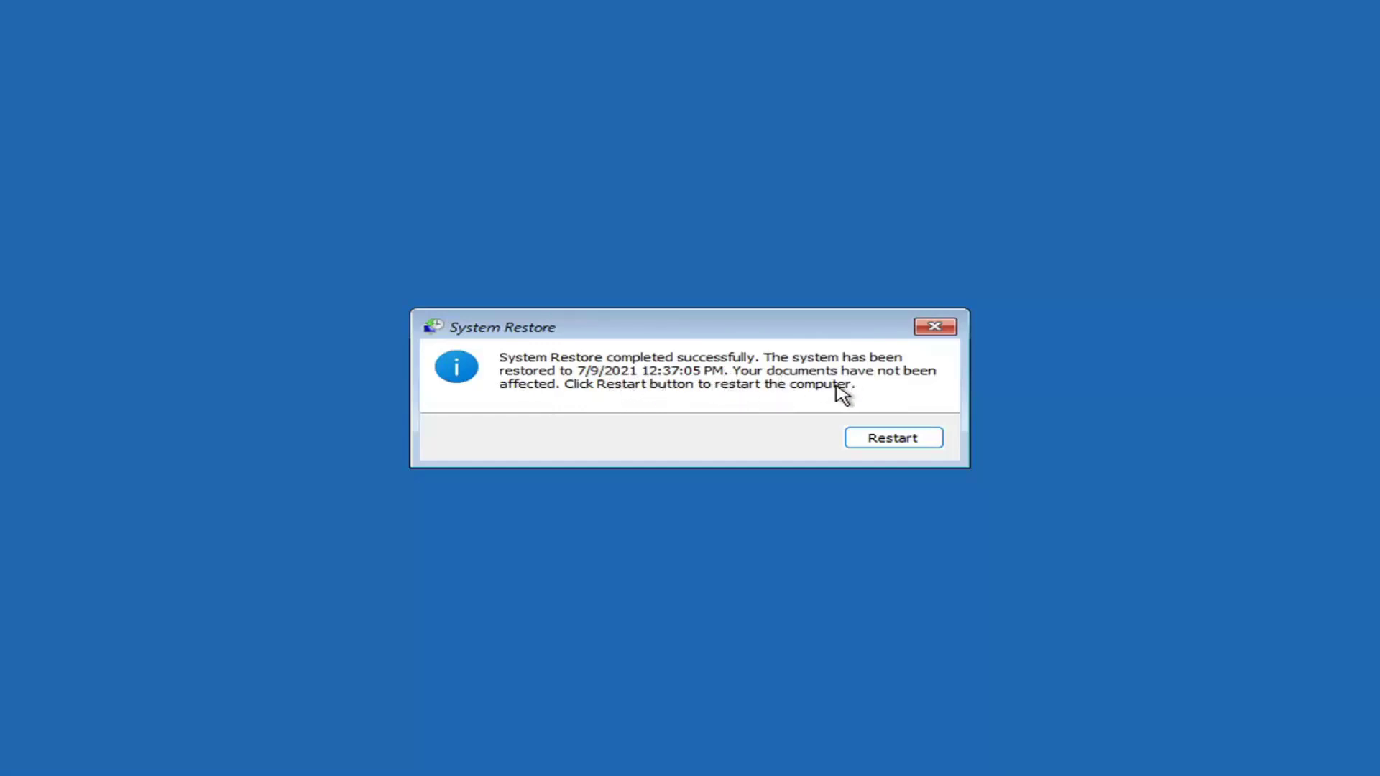
click(886, 440)
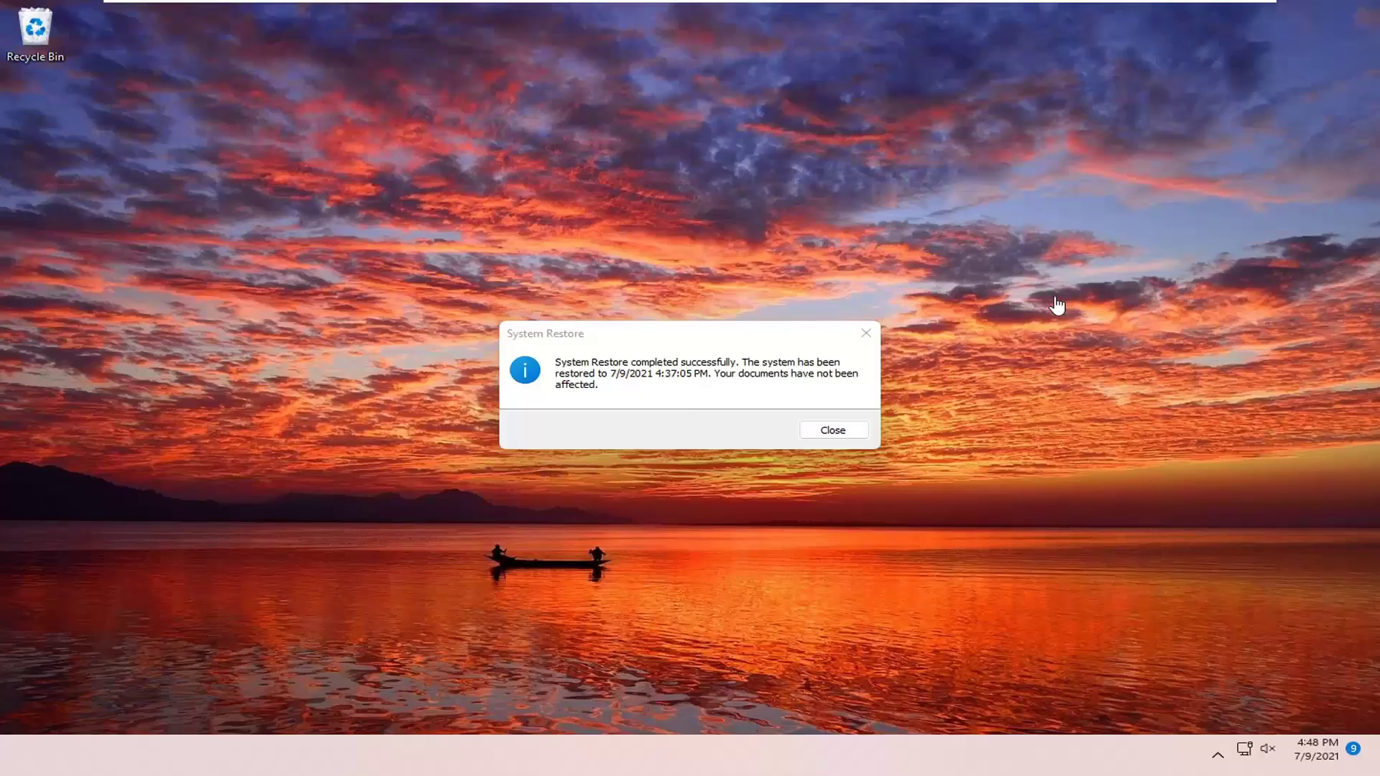
click(867, 333)
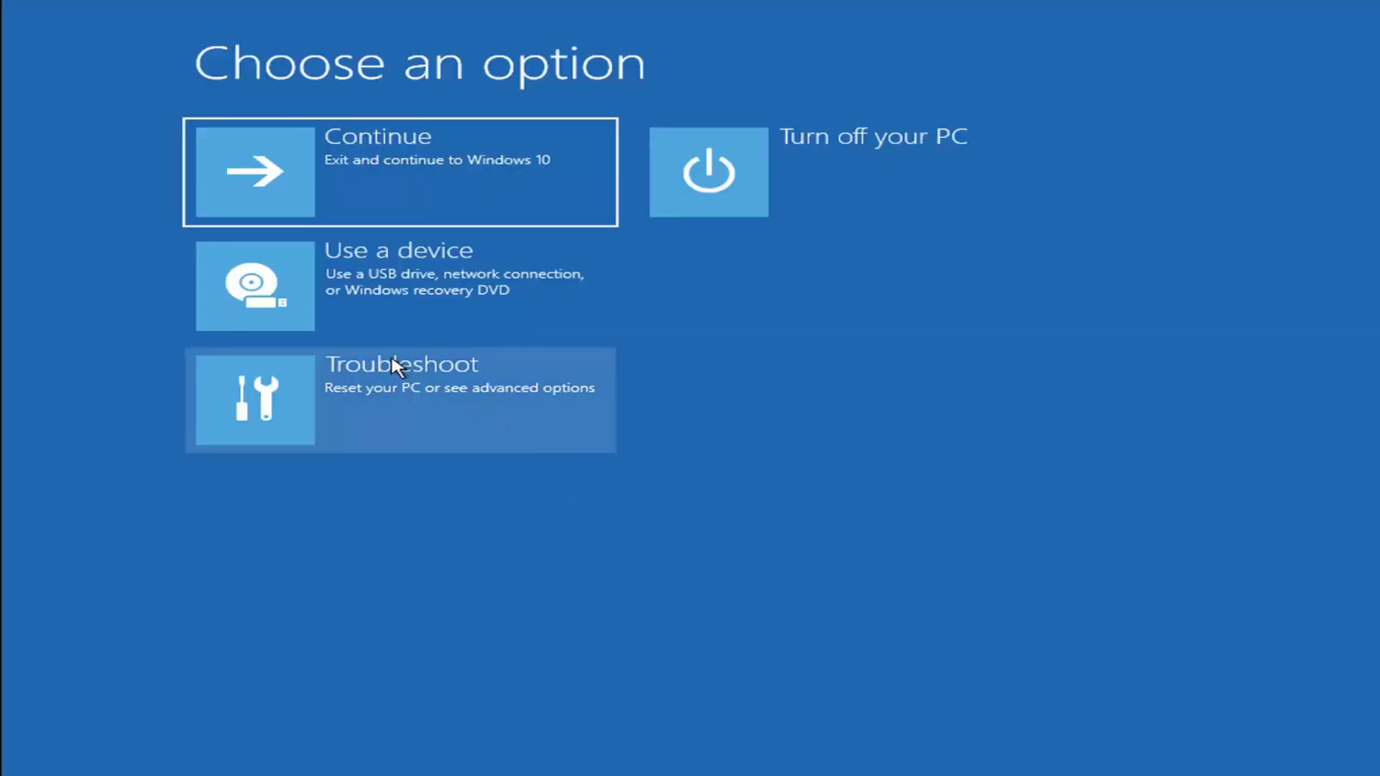
- Review the Reset this PC choices under Troubleshoot, and return to the main recovery options
click(403, 407)
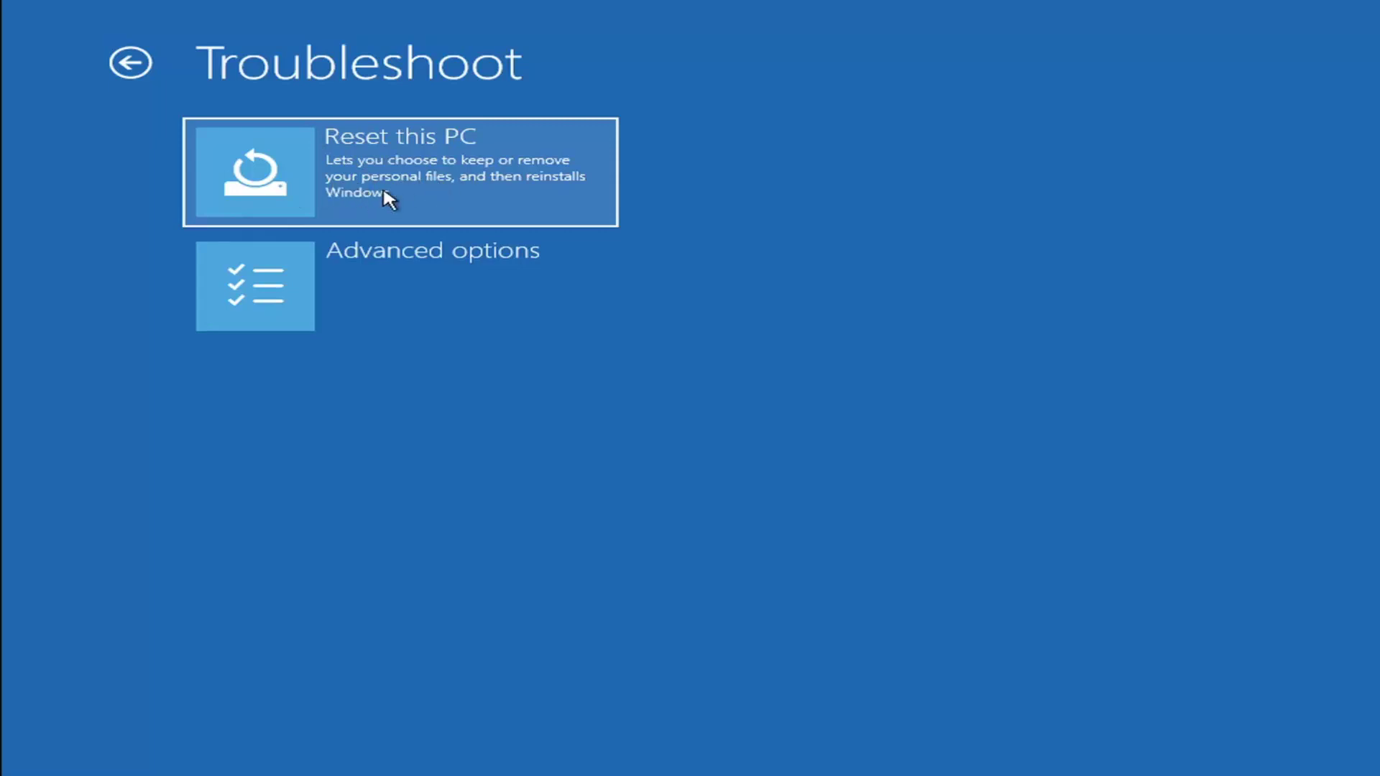
click(452, 189)
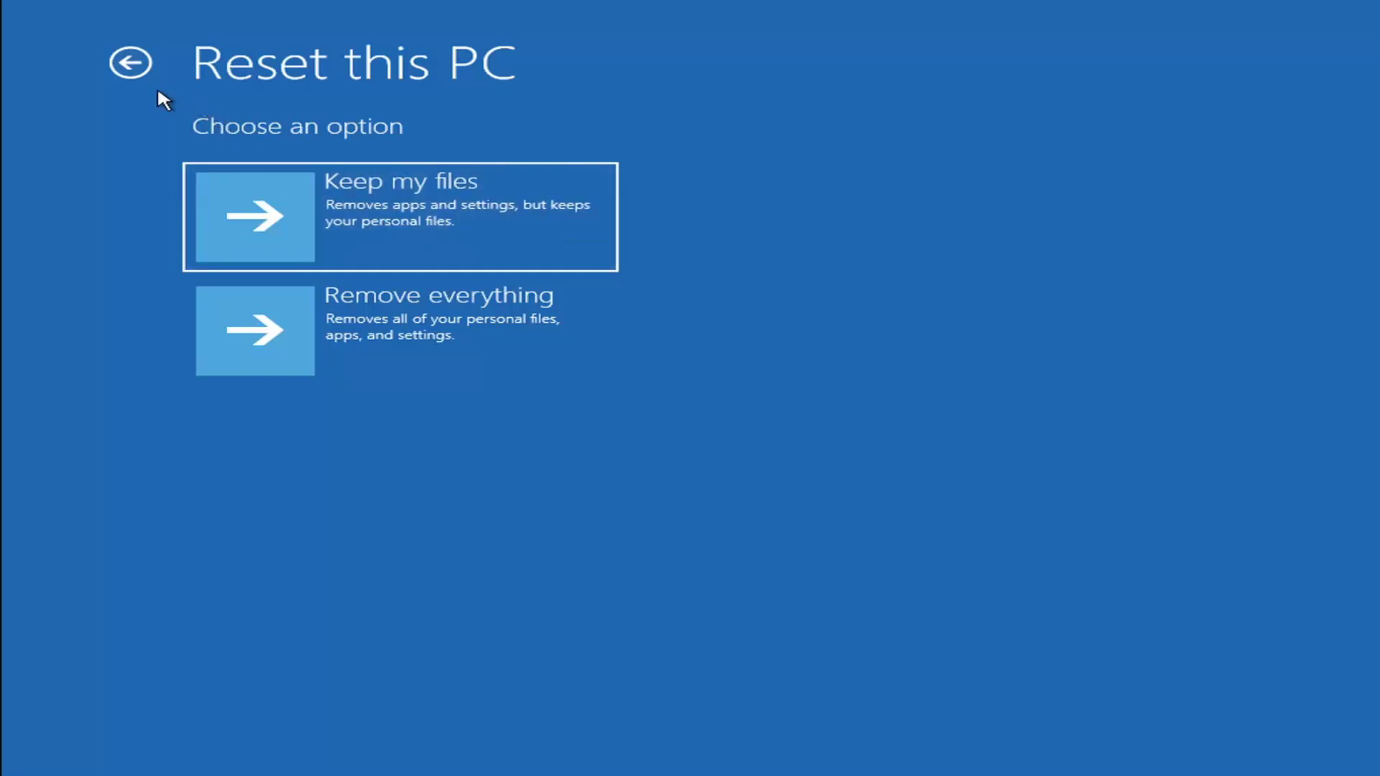
click(131, 63)
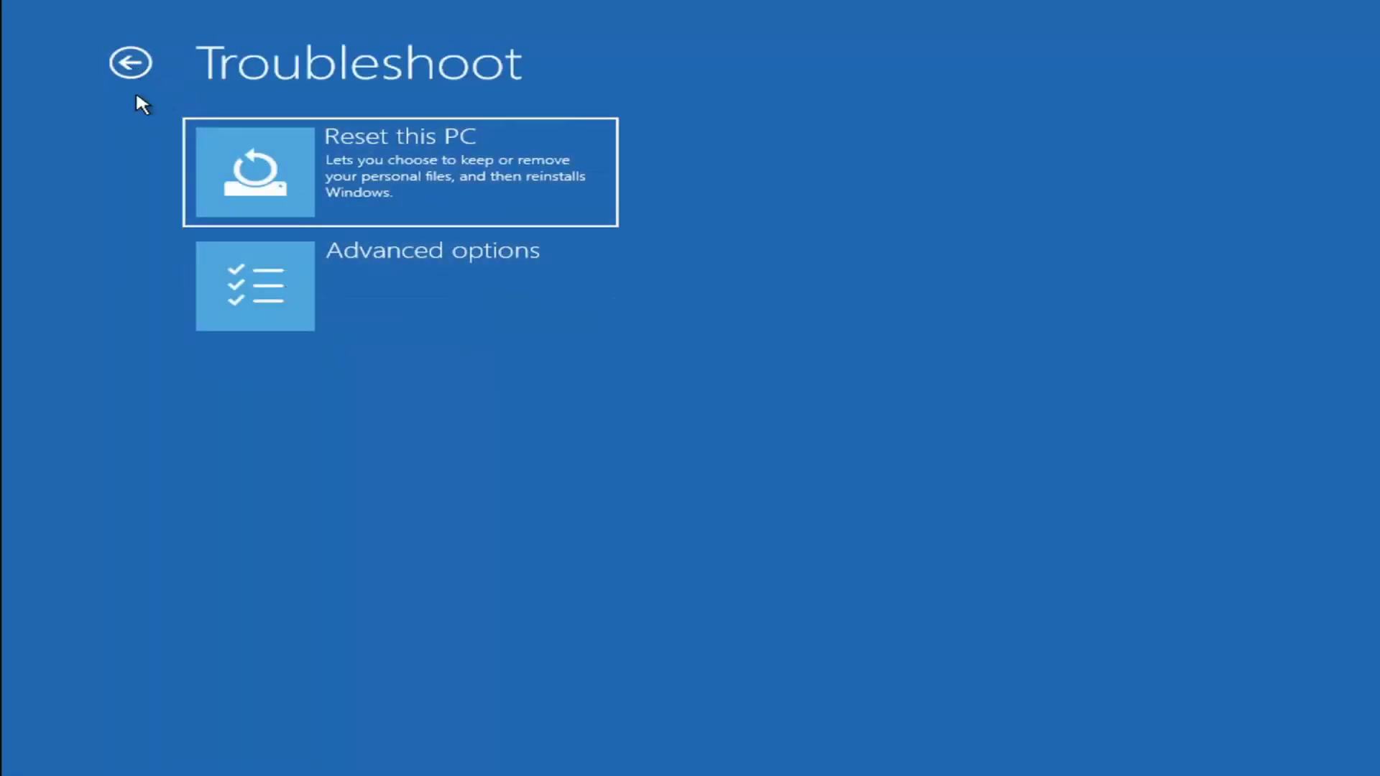
click(141, 63)
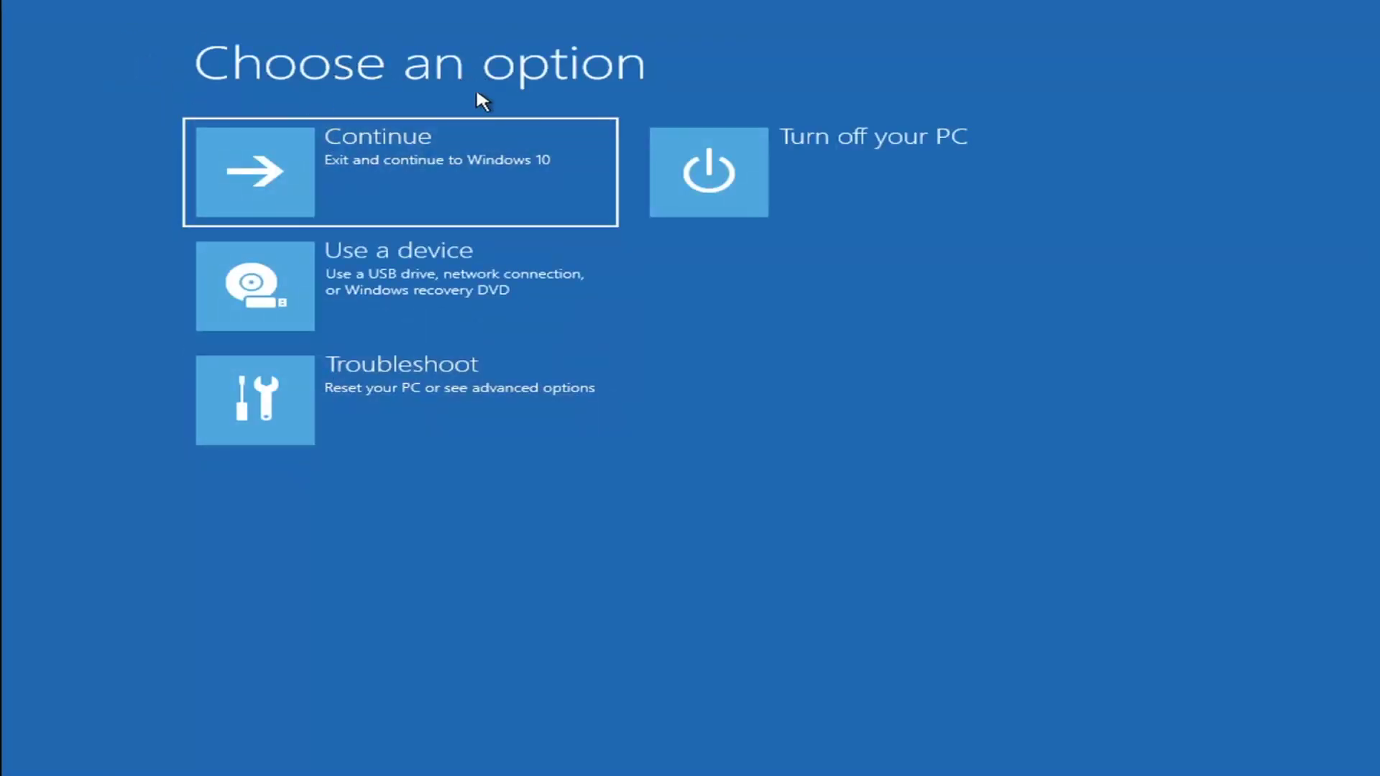
- Open the recovery Command Prompt, switch to the C: drive, and list its directory contents with dir
click(417, 405)
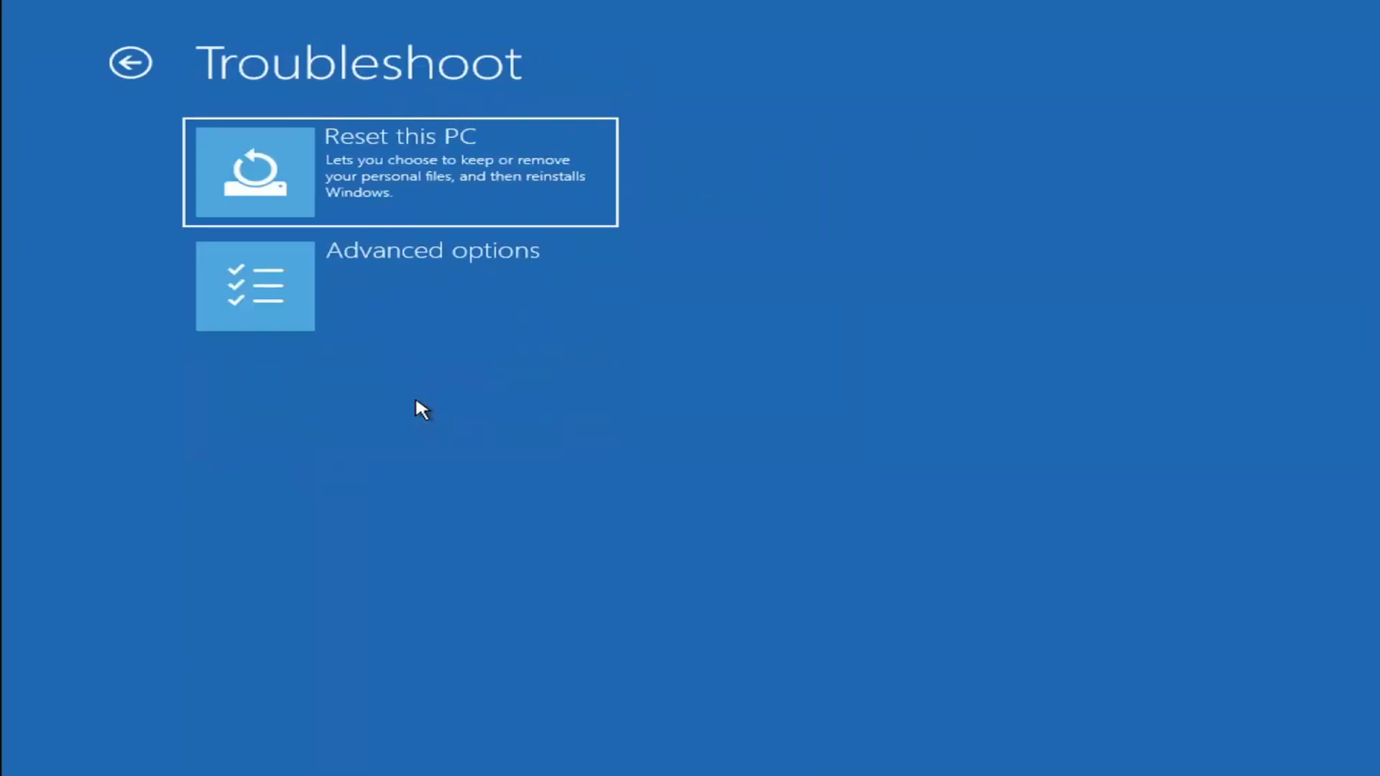
click(323, 294)
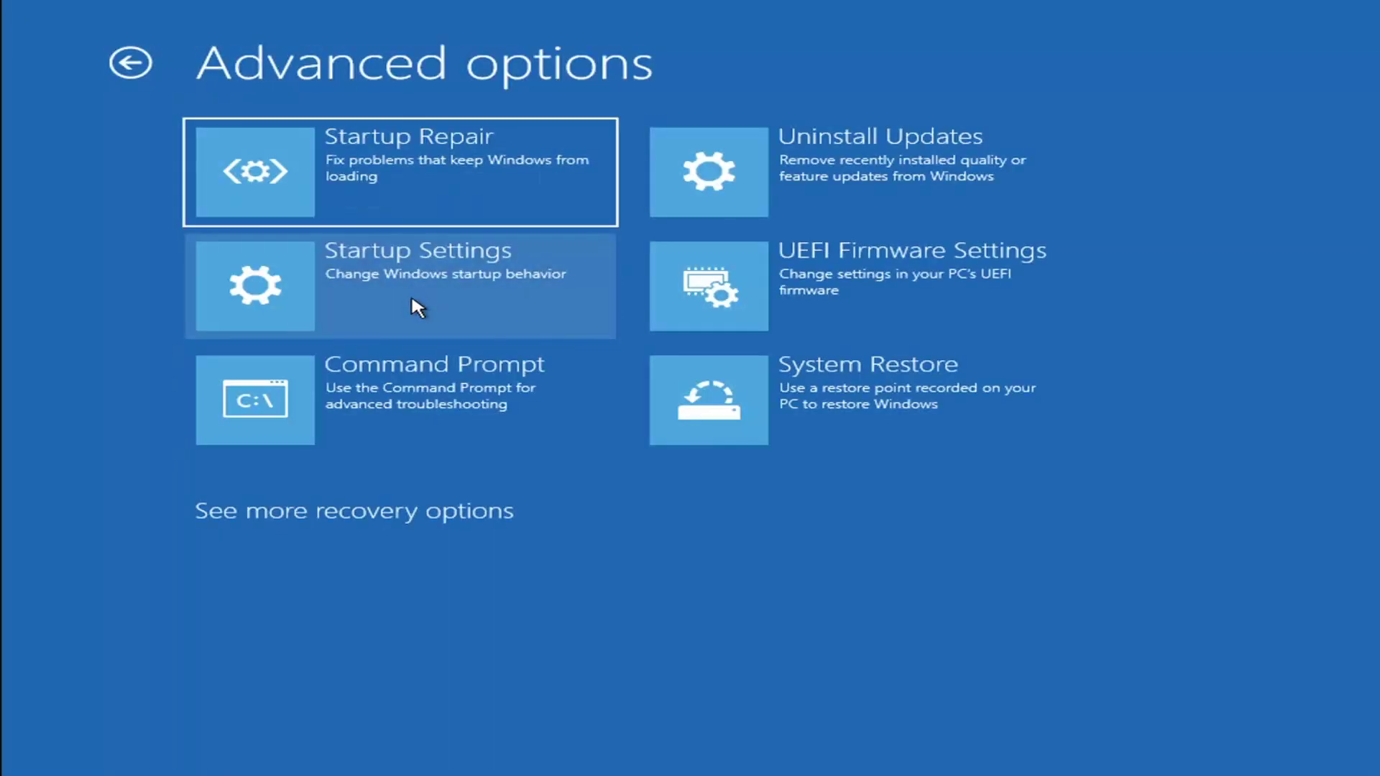
click(325, 411)
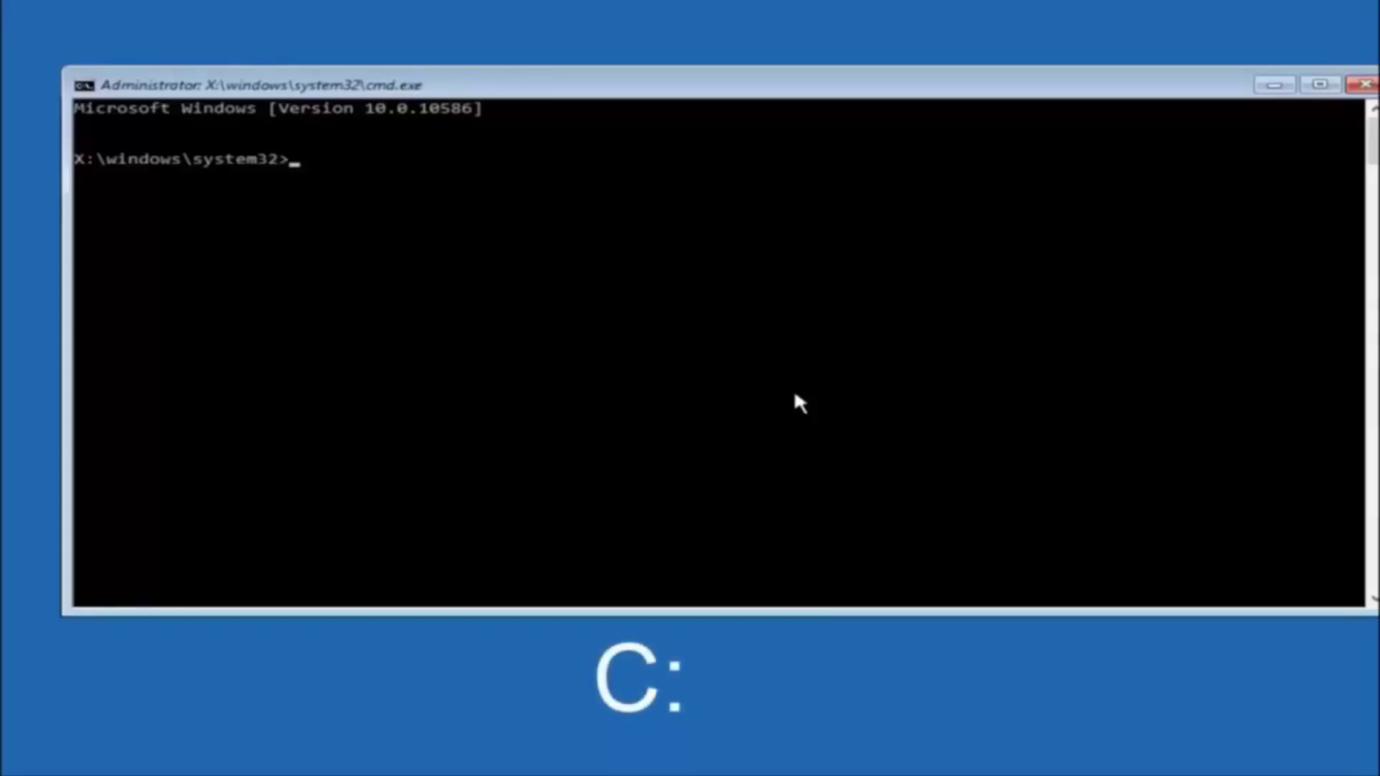
text(c:)
key(Return)
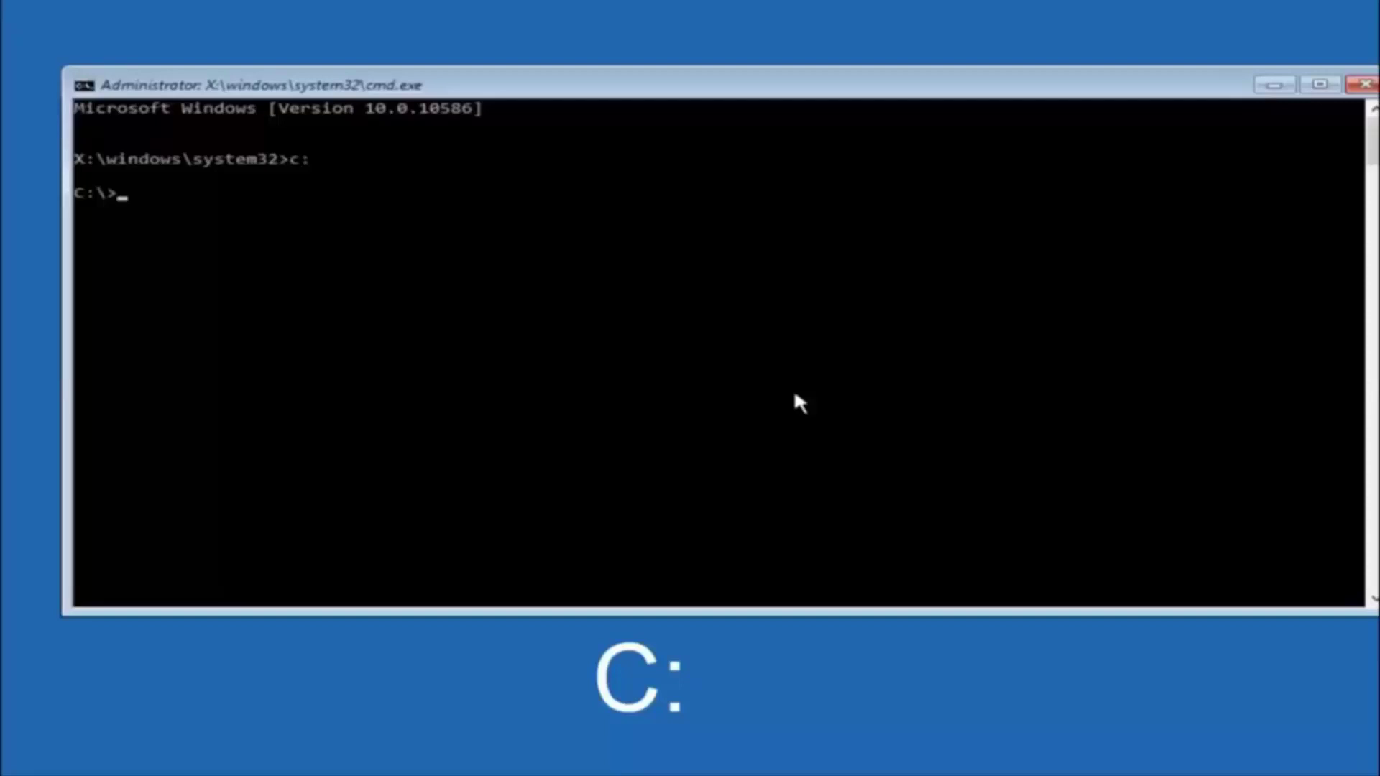
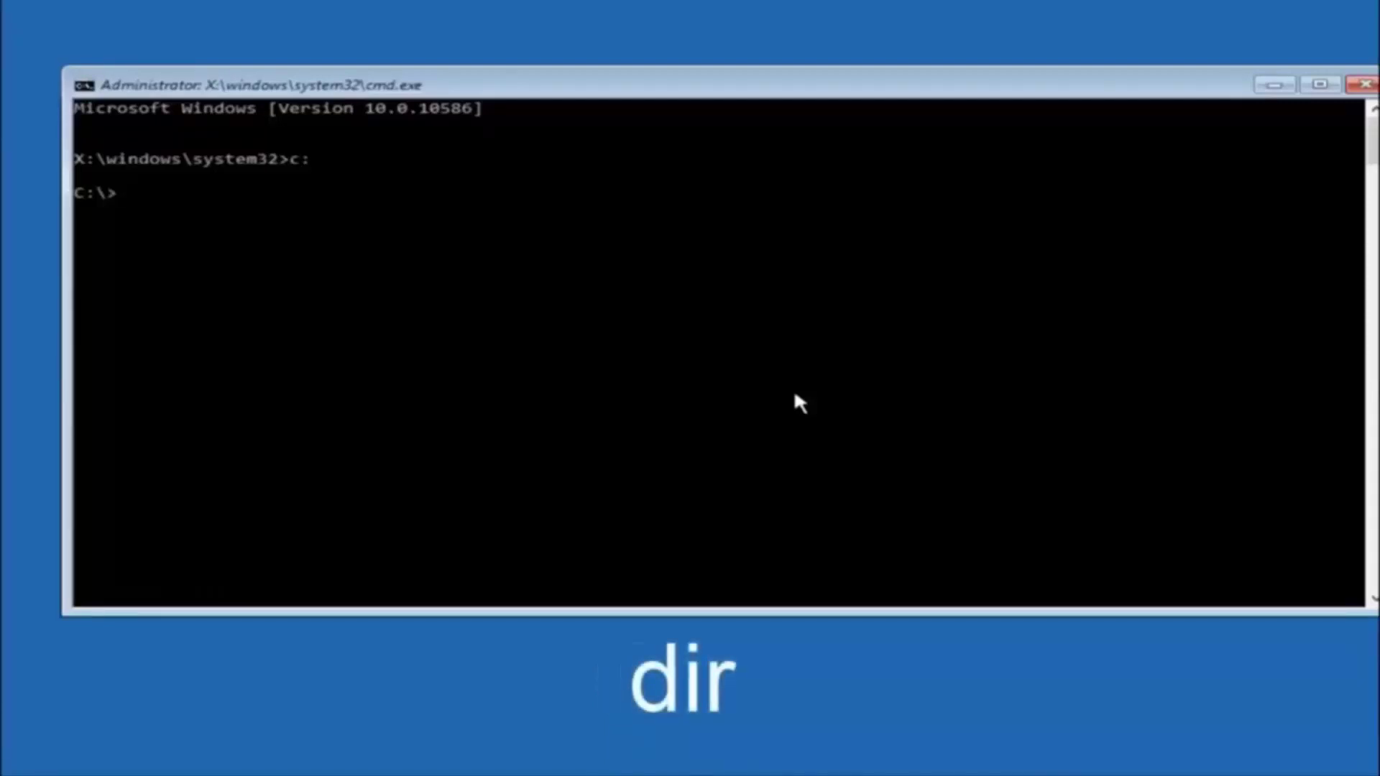
text(dir)
key(Return)
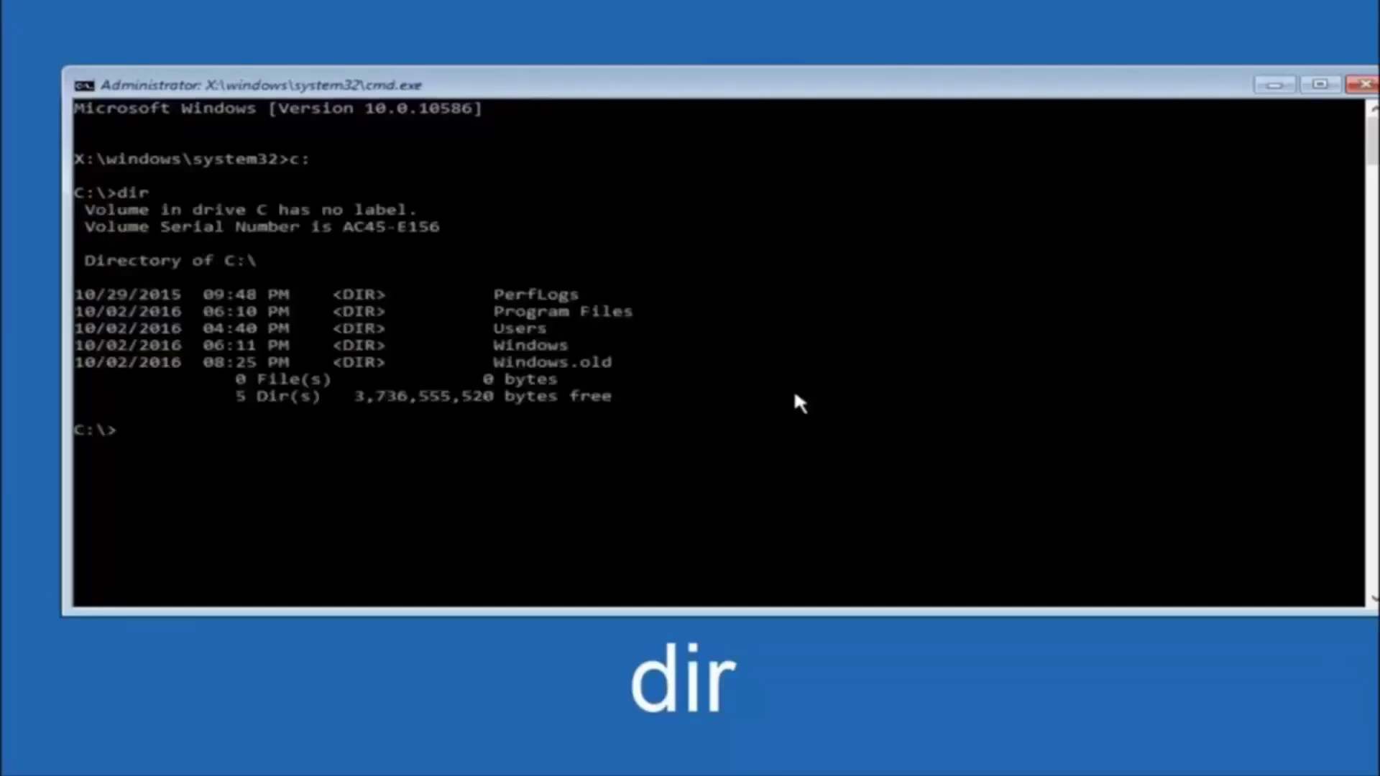
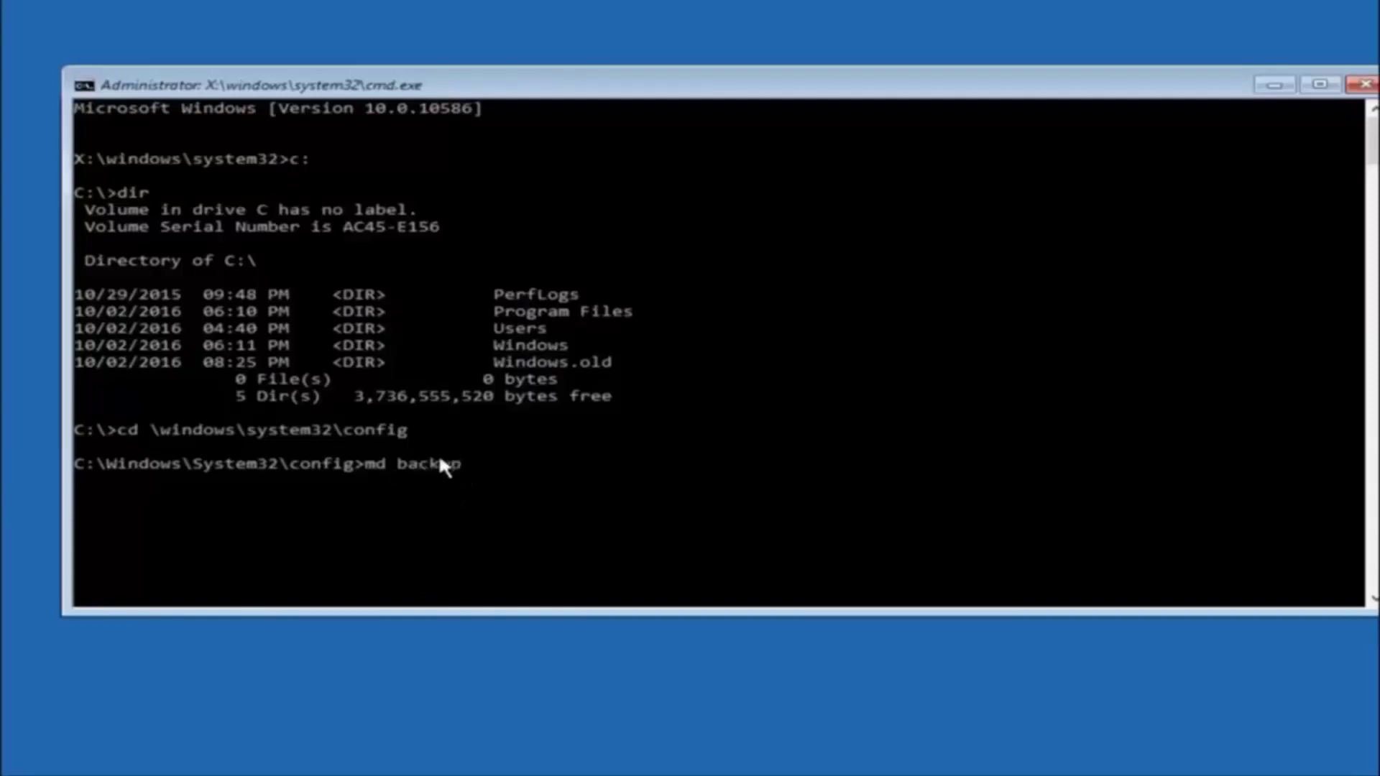
- Create a folder named backup in C:\Windows\System32\config and copy all files there into it with copy *.* backup
key(Return)
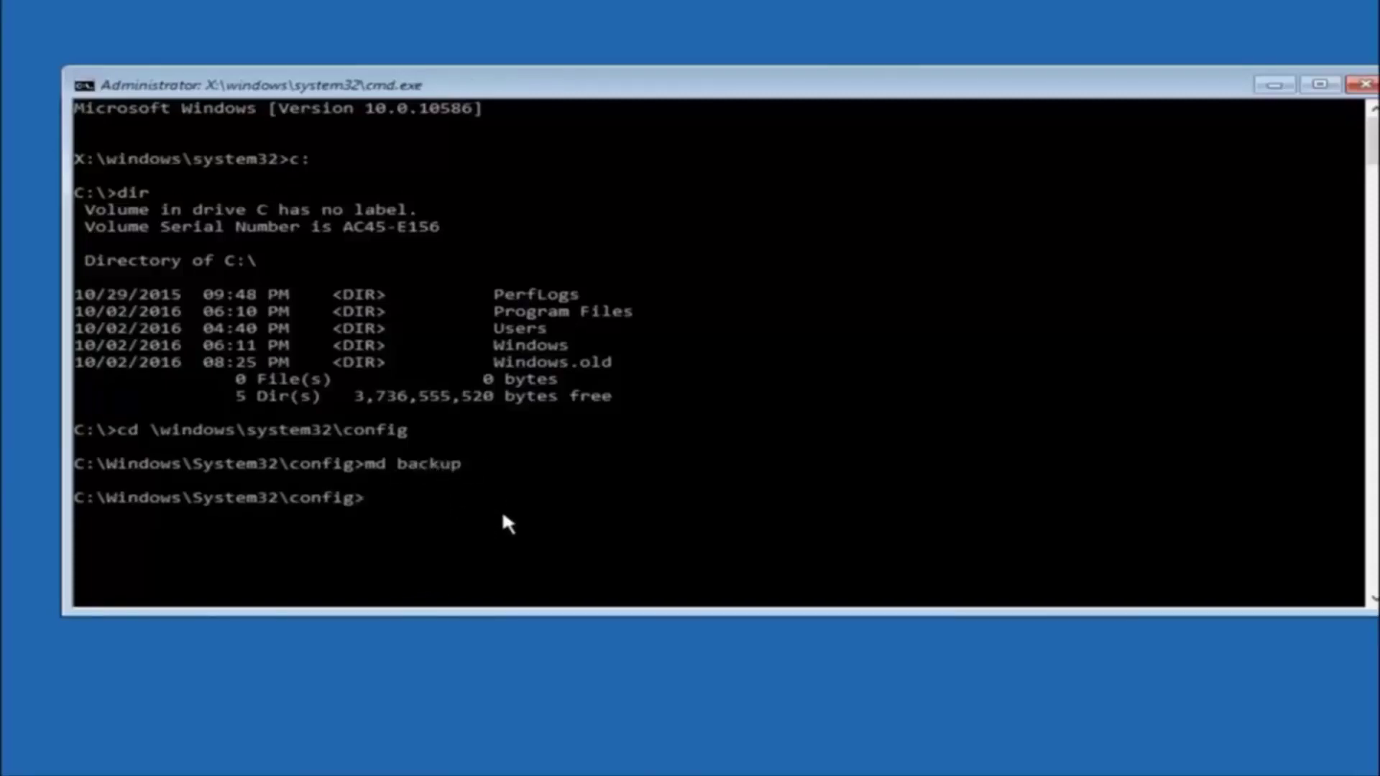
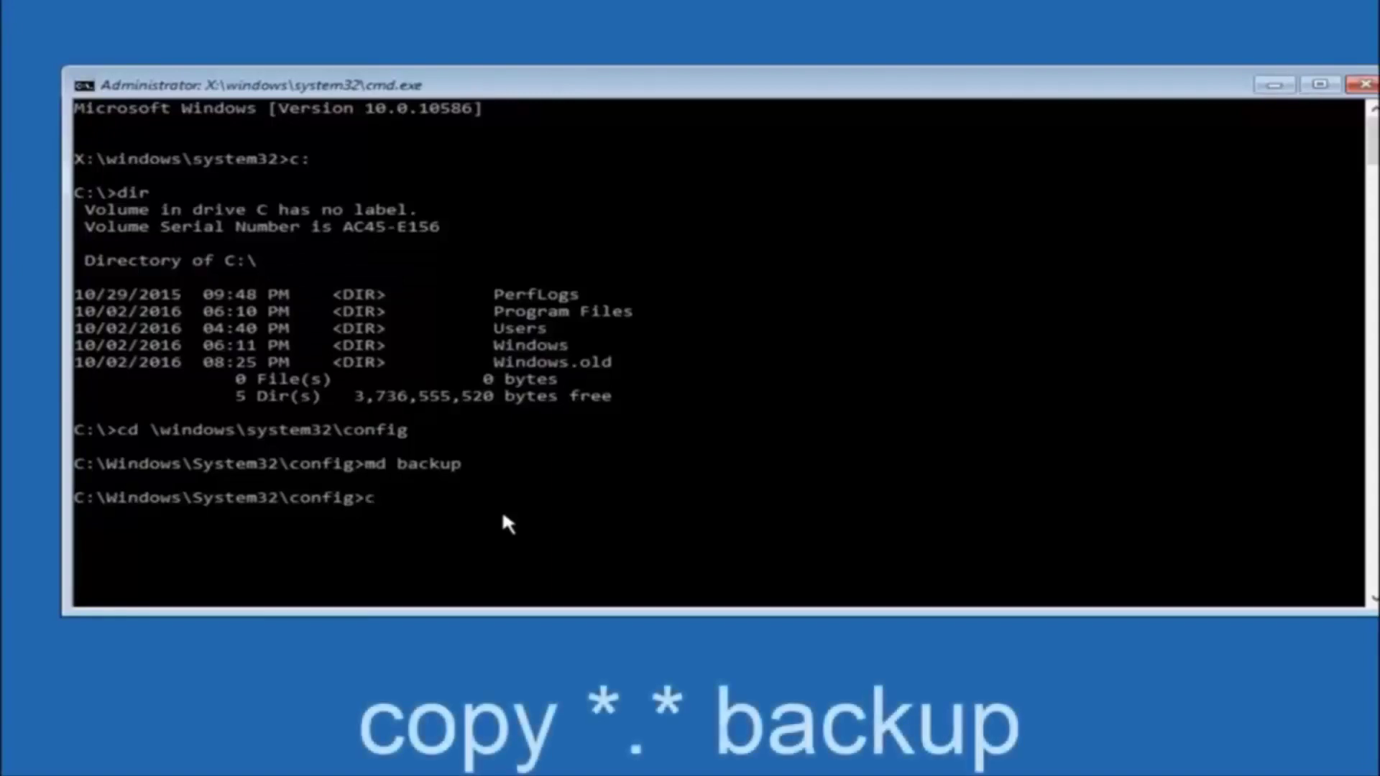
text(copy *.)
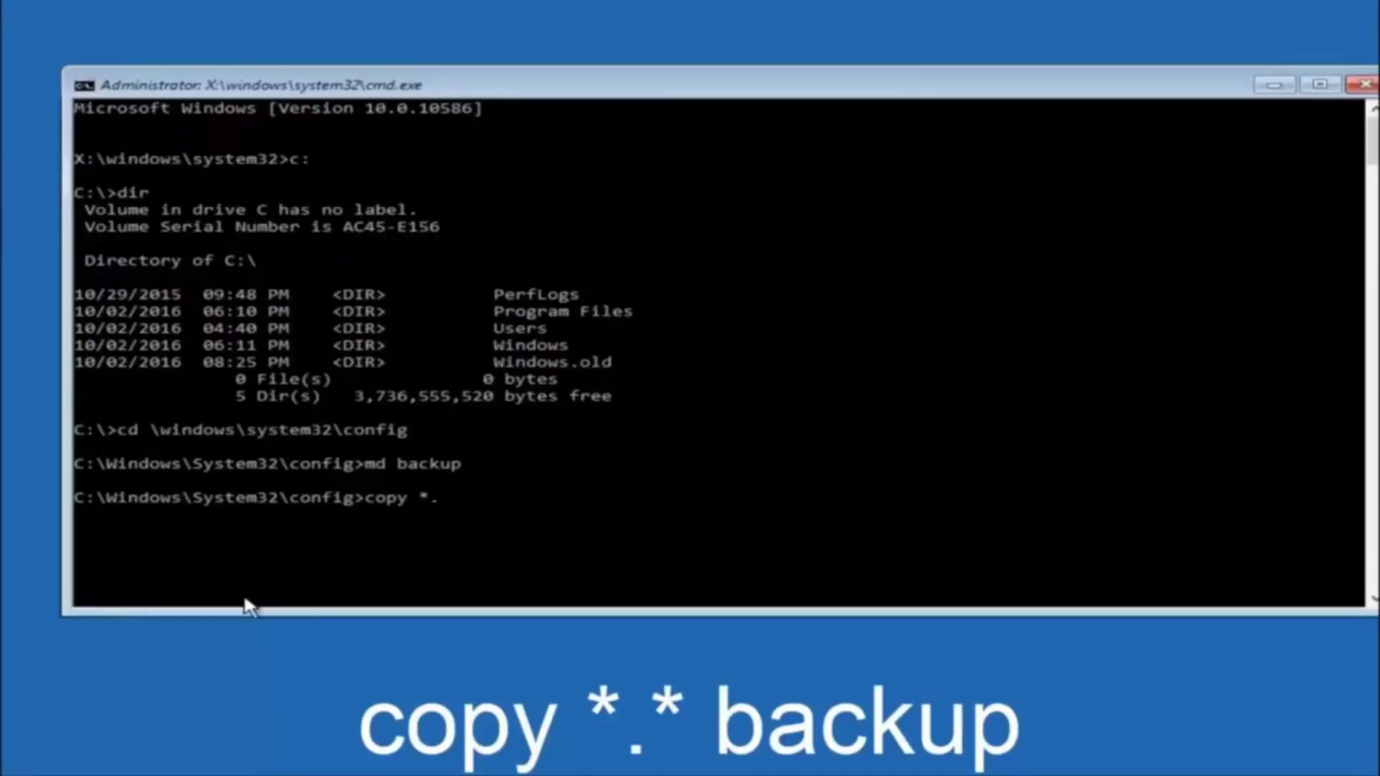
text(* backup)
key(Return)
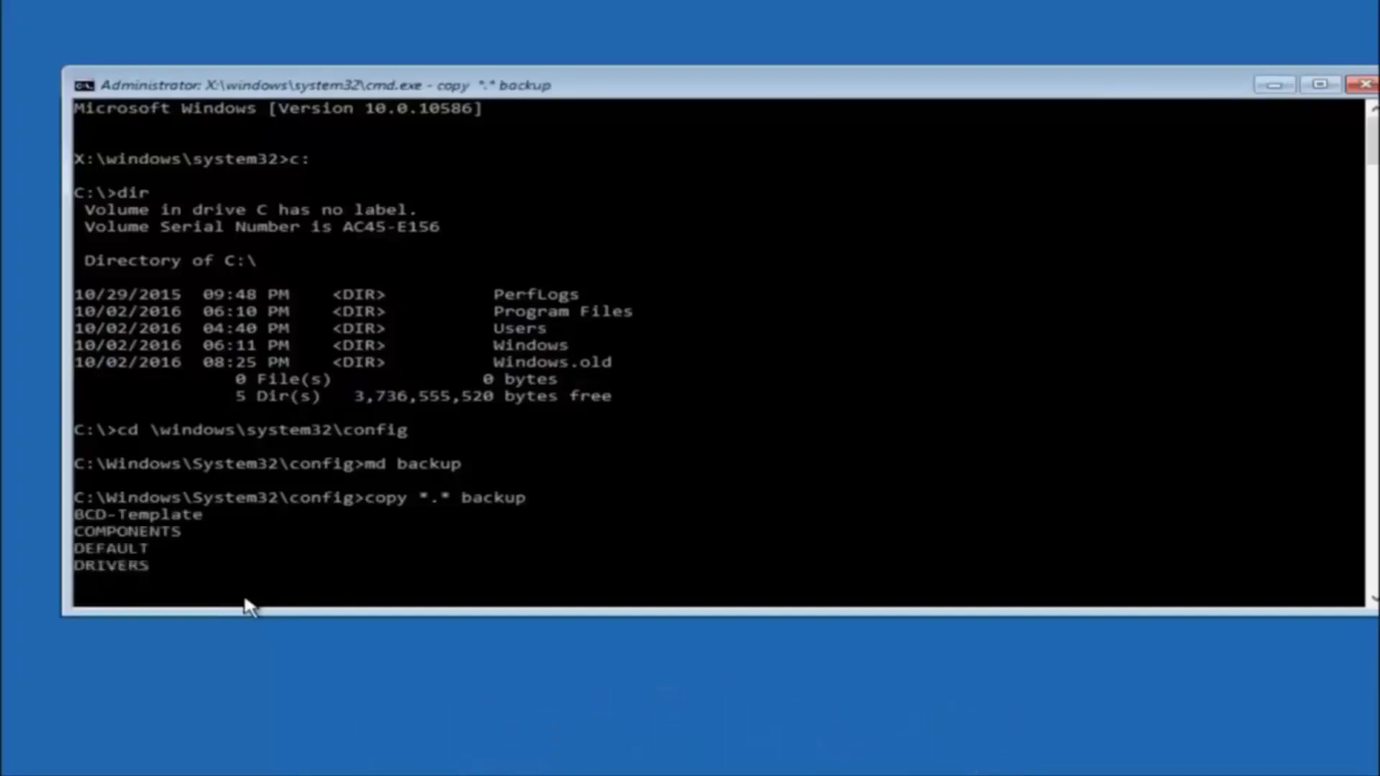
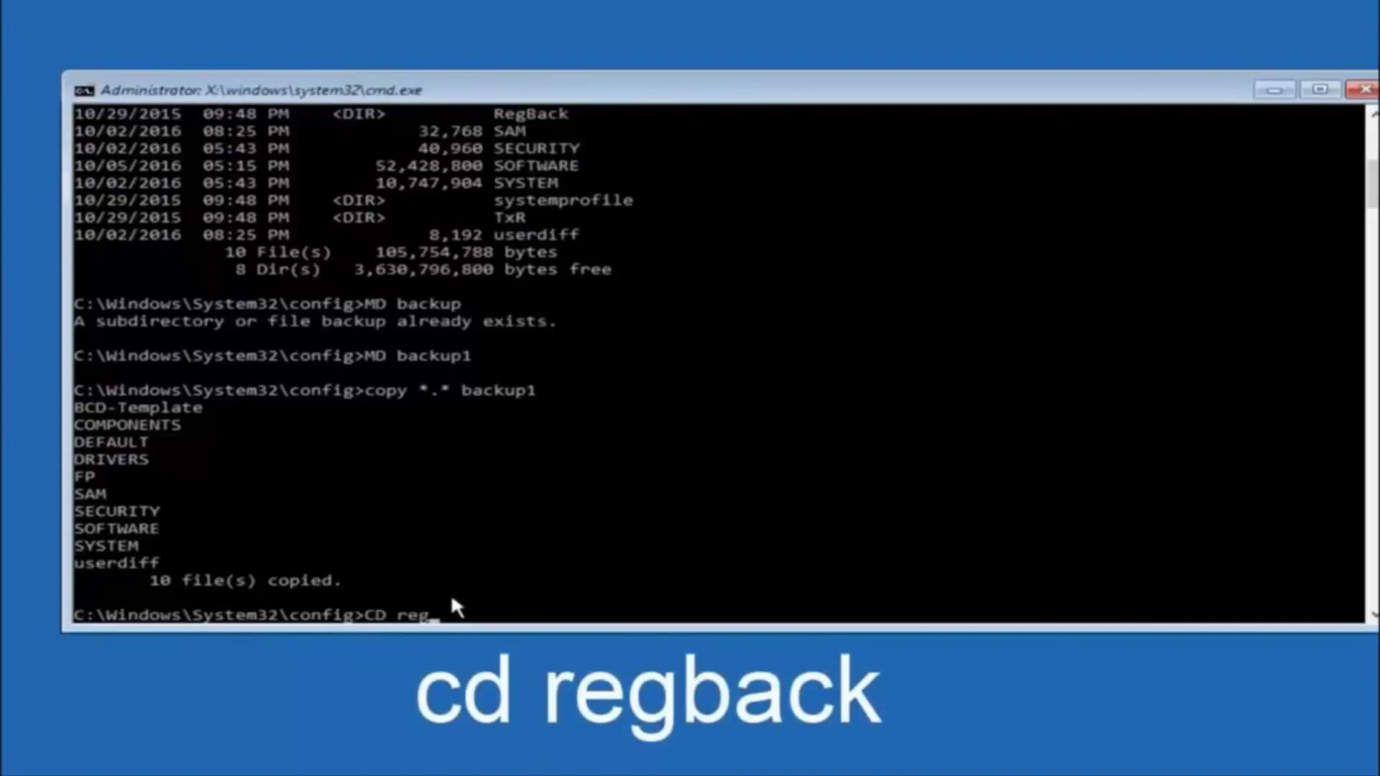
- Change to the regback folder inside C:\Windows\System32\config and list its contents with dir
text(ck)
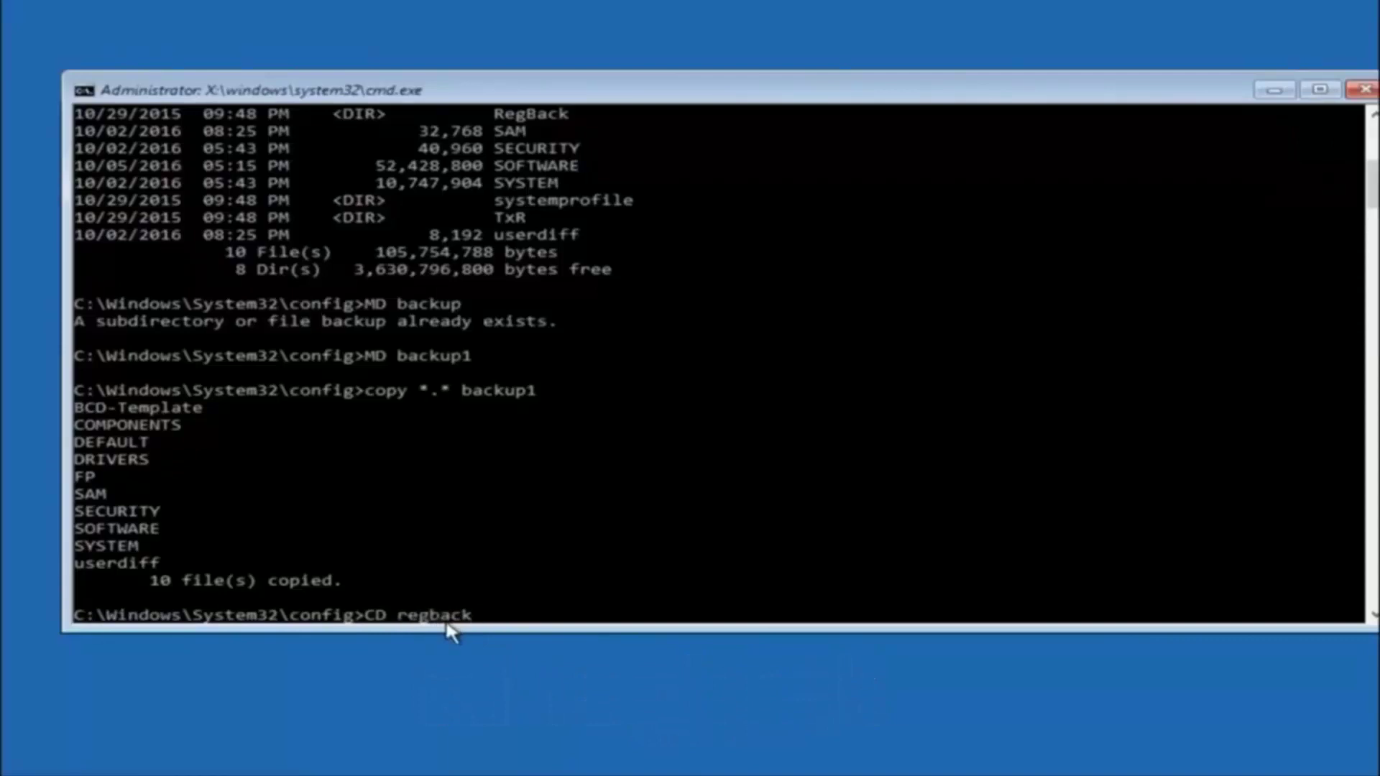
key(Return)
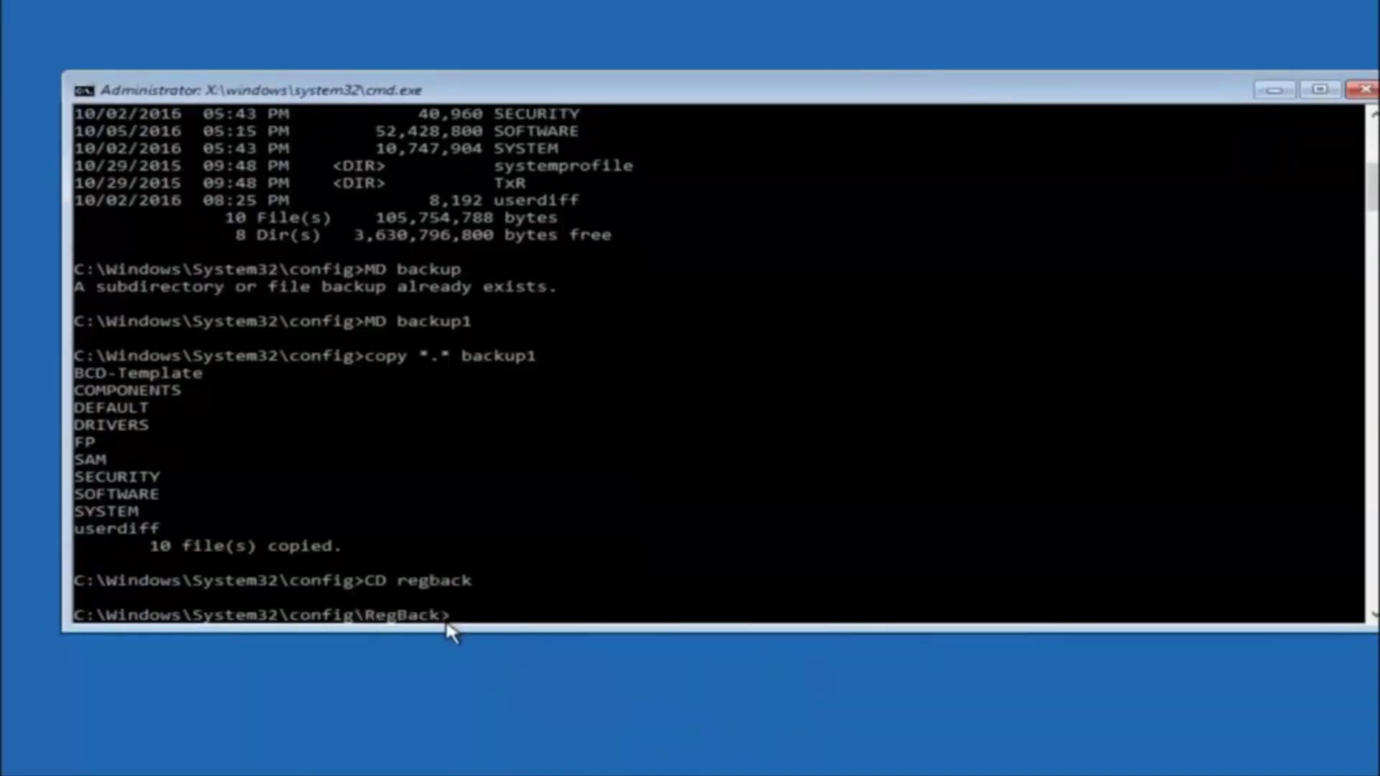
text(dir)
key(Return)
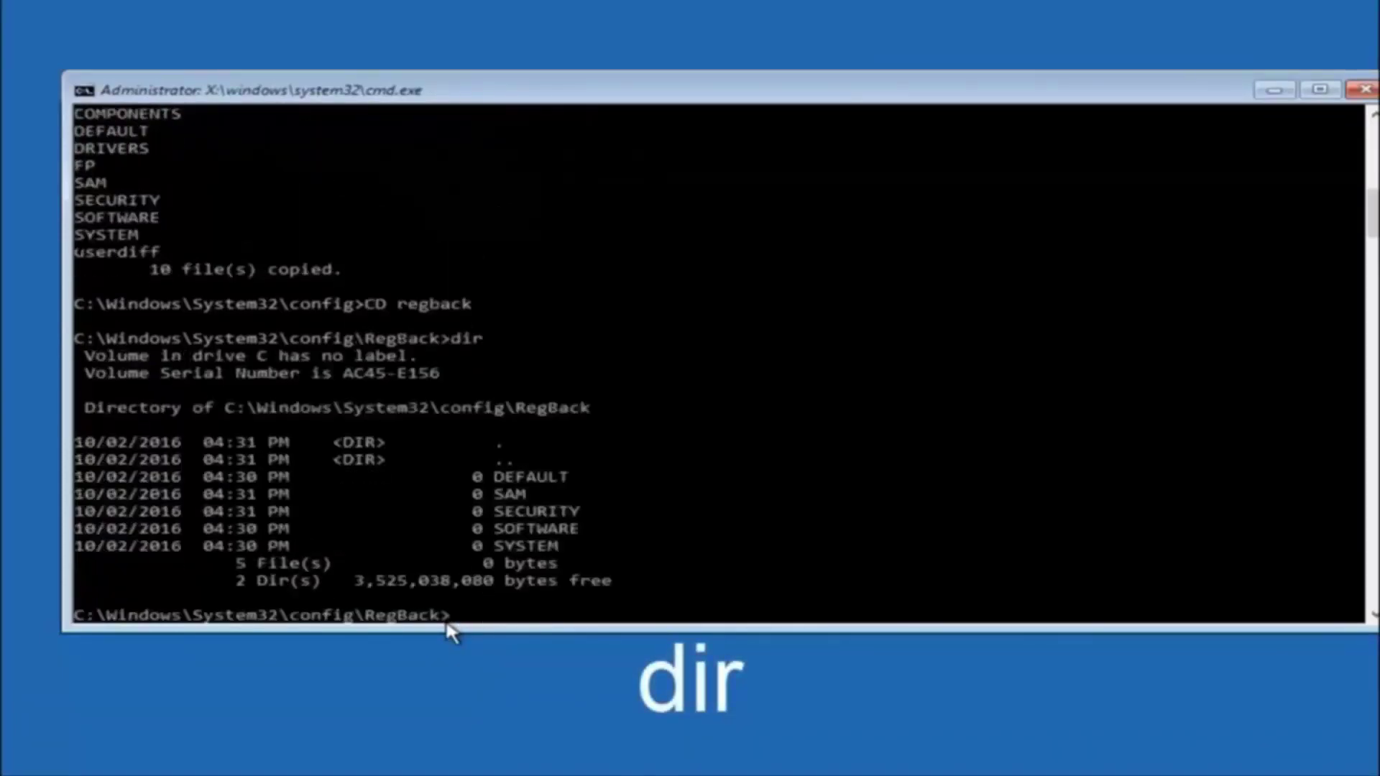
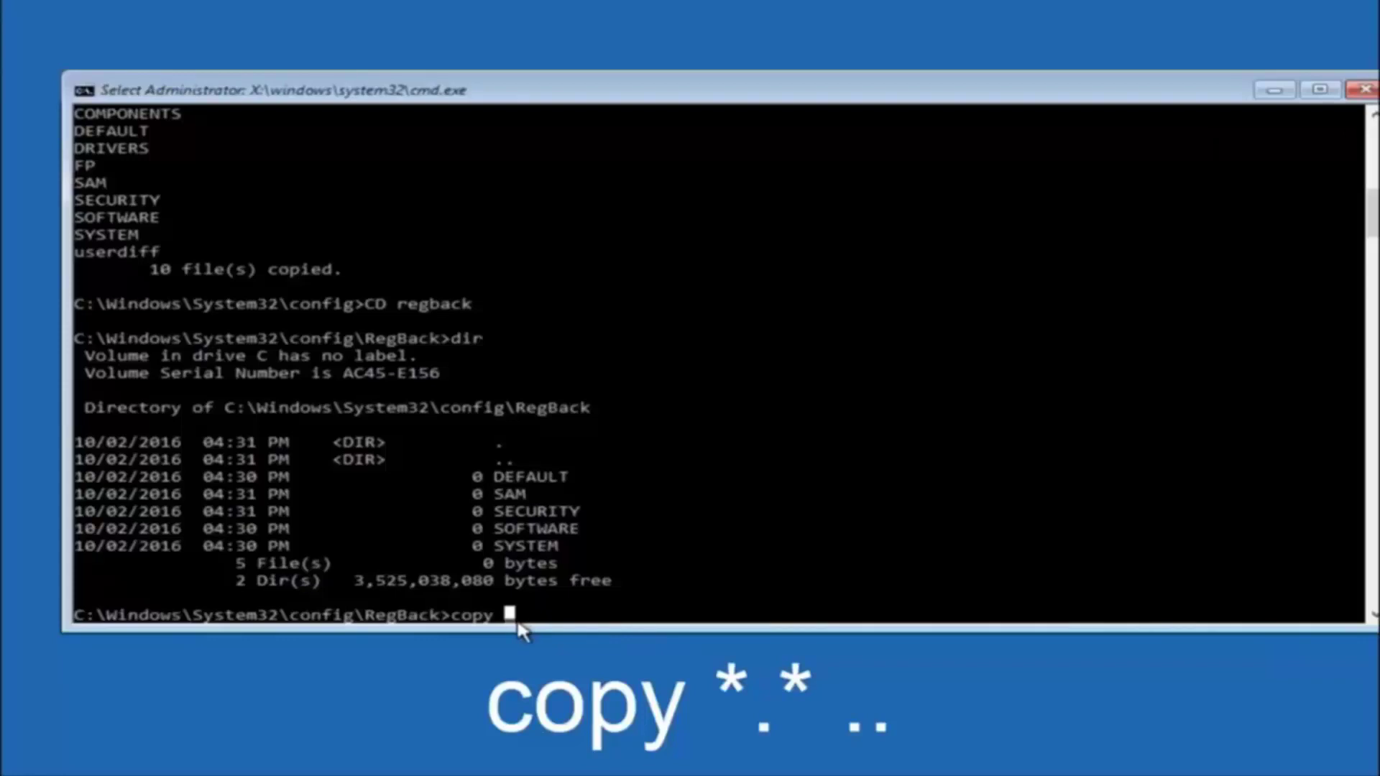
- Copy all RegBack files into the parent config folder with copy *.* .., answer A to overwrite all, and close the Command Prompt
text(*.*)
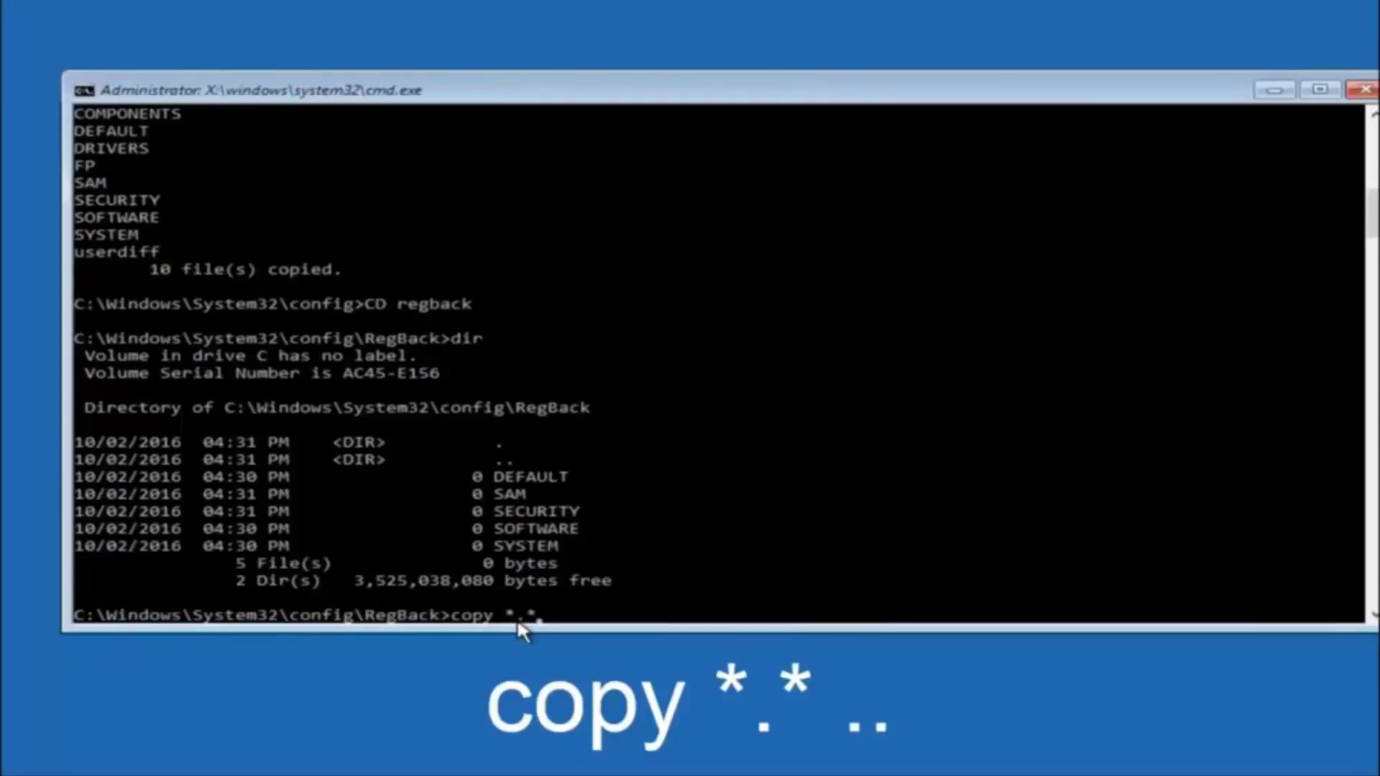
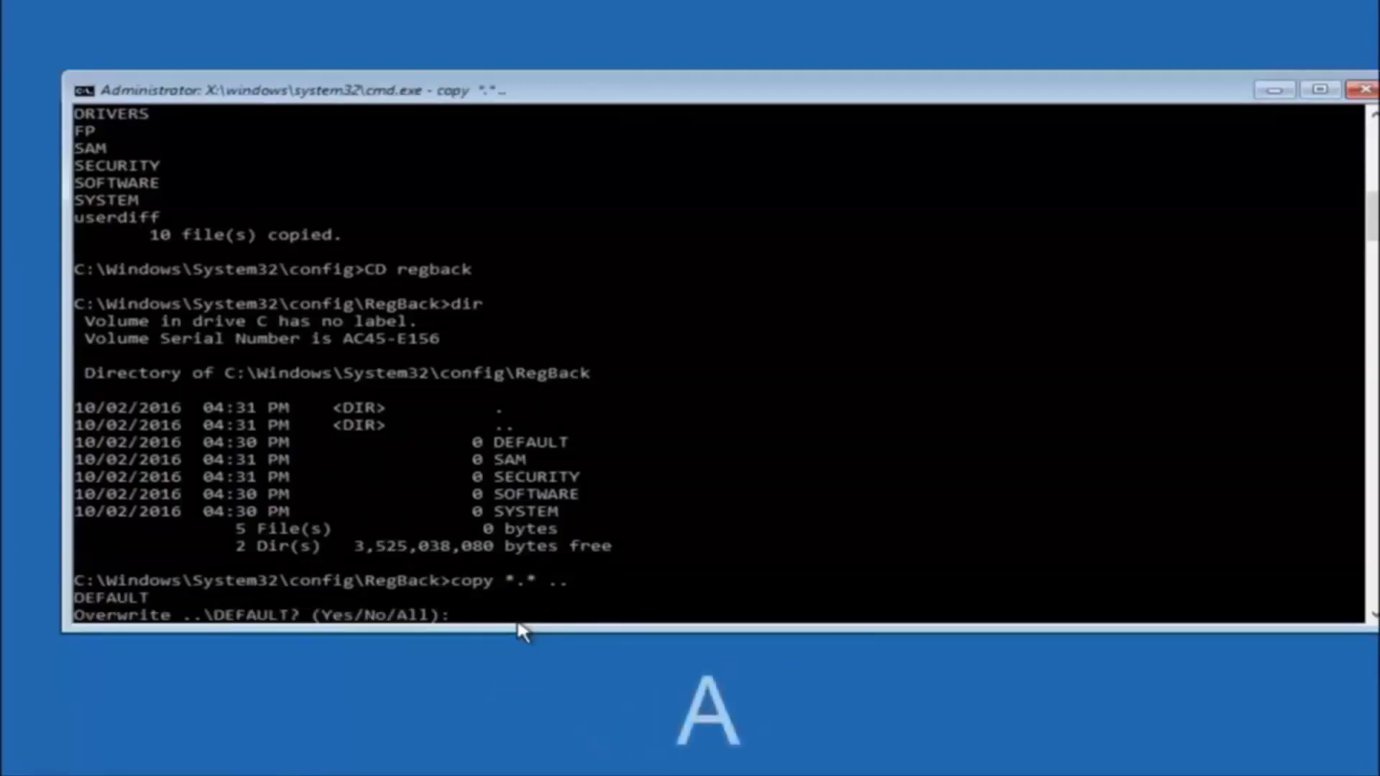
text(A)
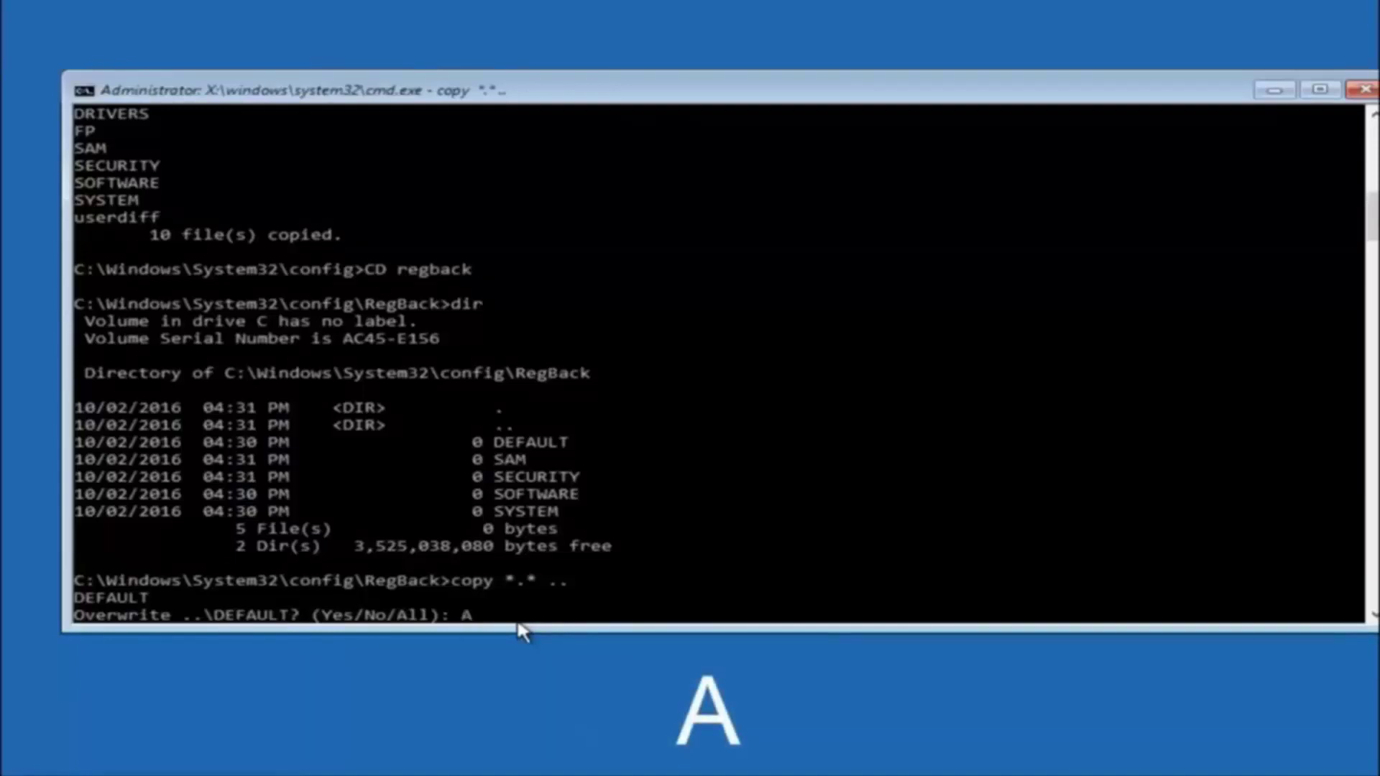
key(Return)
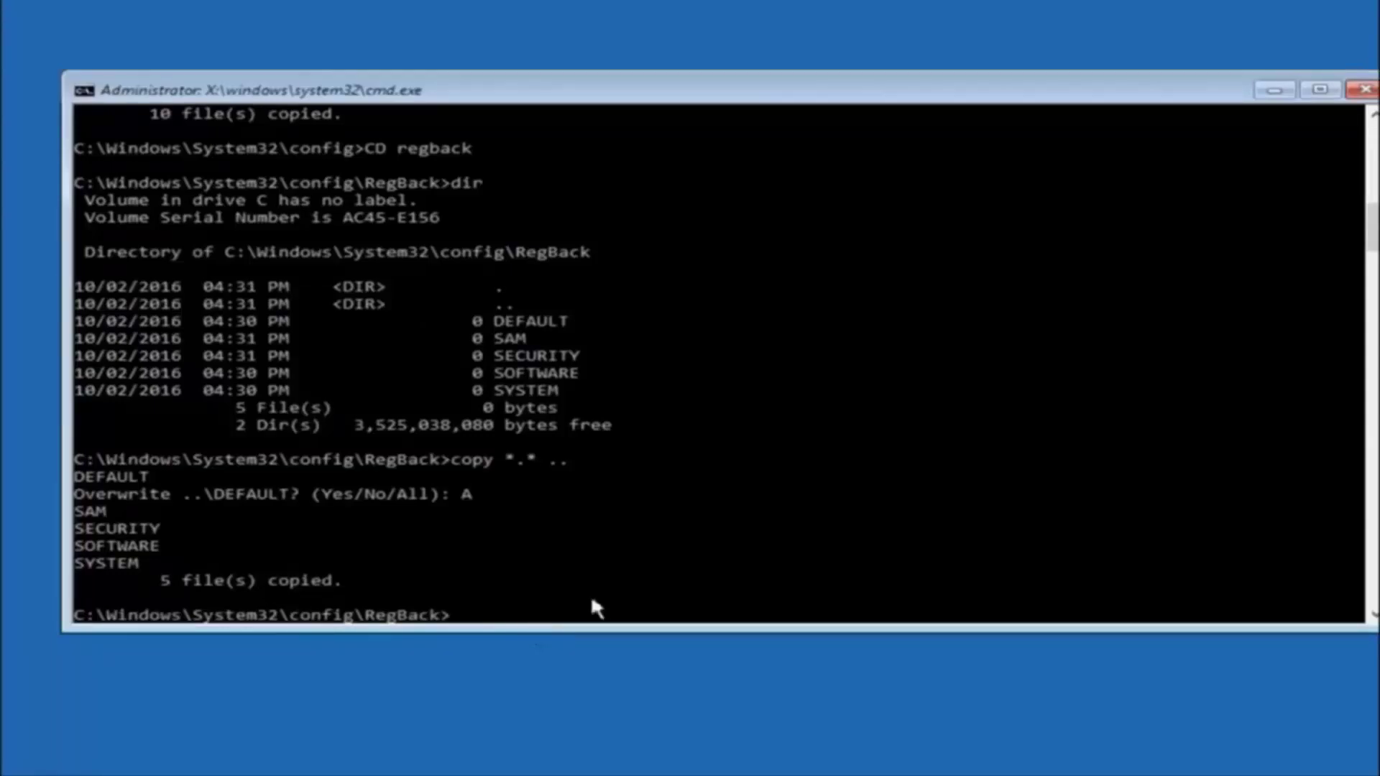
click(1365, 89)
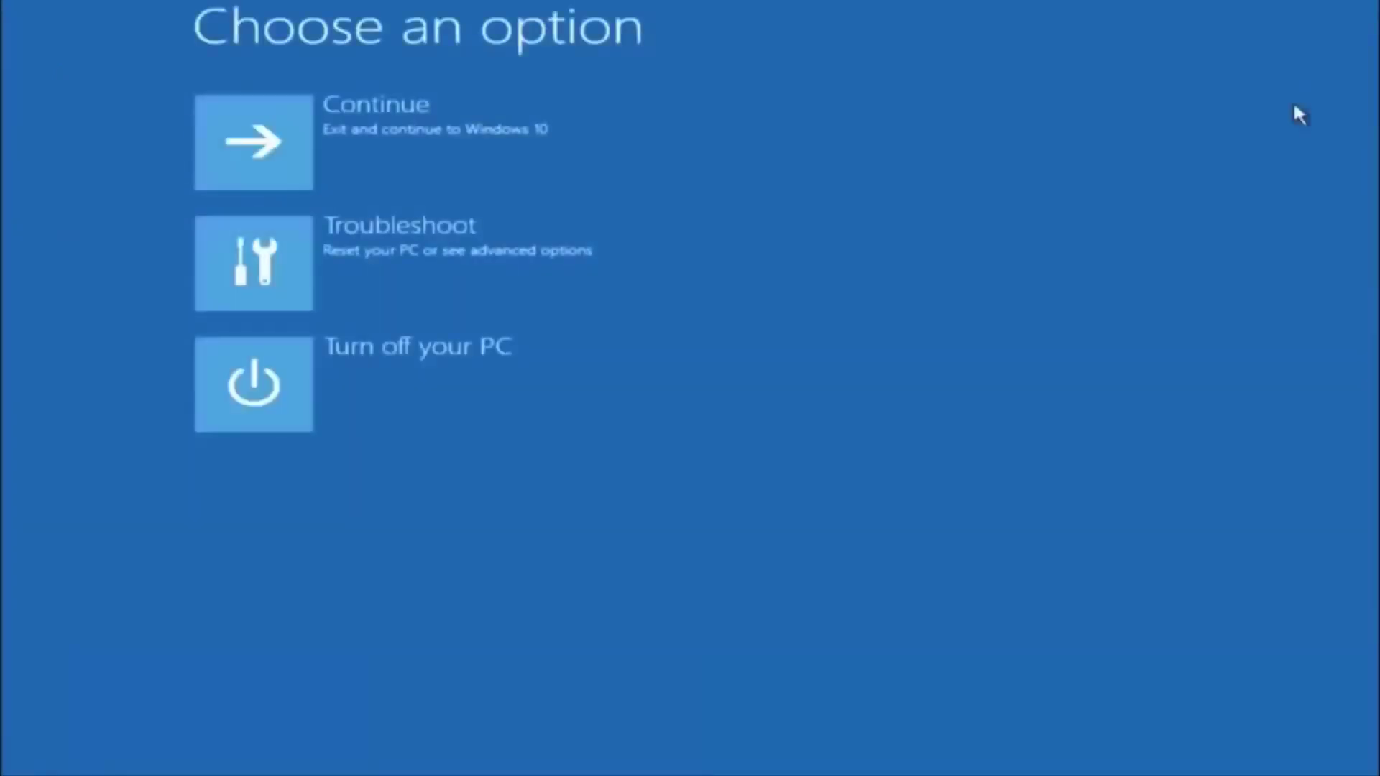